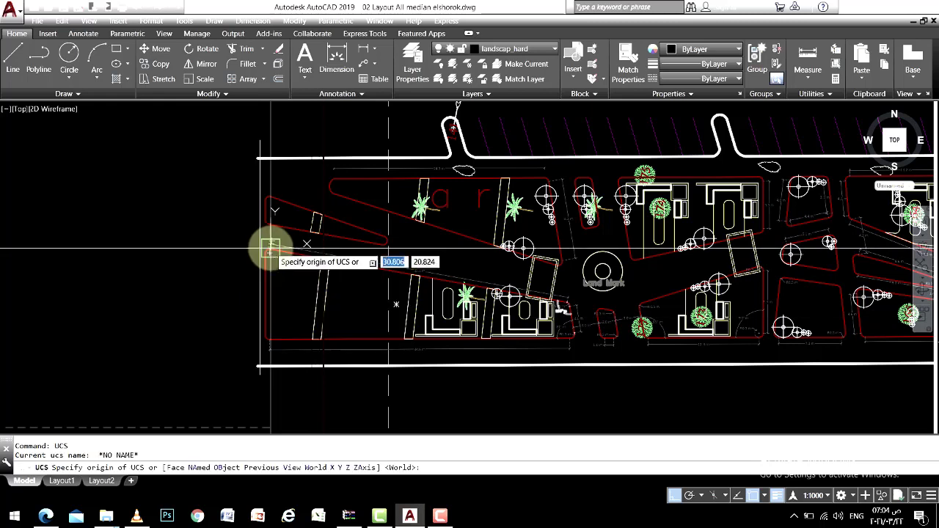
Select the vertical reference line and similar lines, and set their Start Z to 0
scroll(377, 273, up, 5)
scroll(348, 306, up, 3)
scroll(361, 286, up, 2)
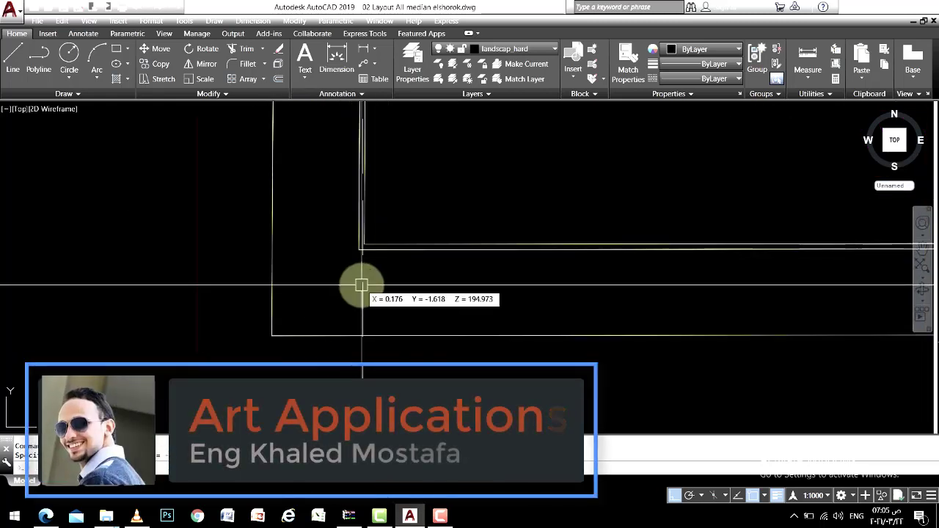
double_click(330, 273)
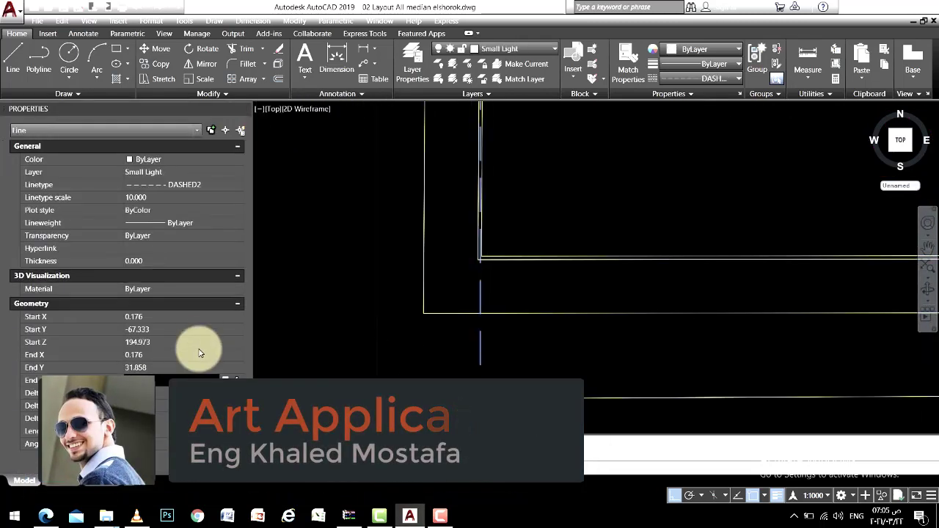
right_click(479, 317)
click(171, 342)
text(0)
key(Escape)
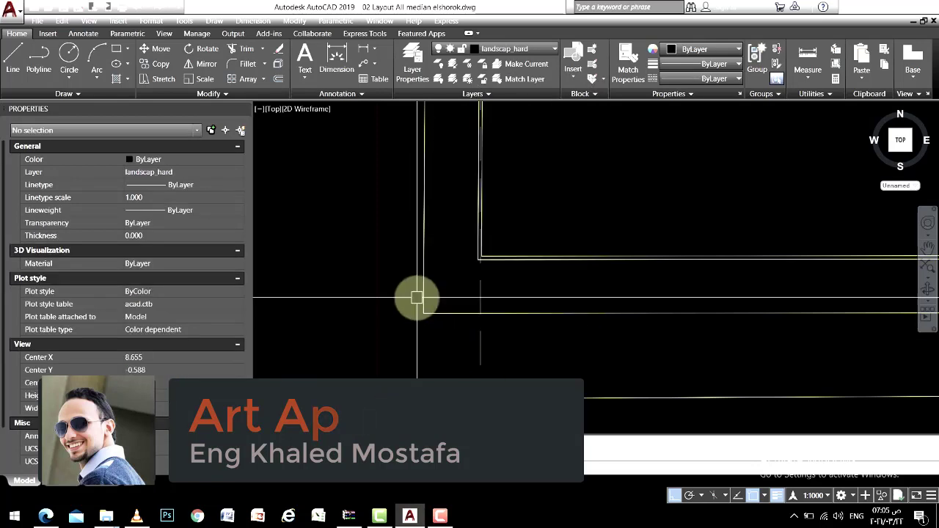
Try a custom UCS origin and X-axis, then reset the UCS to World
text(ucs)
key(Return)
click(541, 203)
click(541, 152)
key(F2)
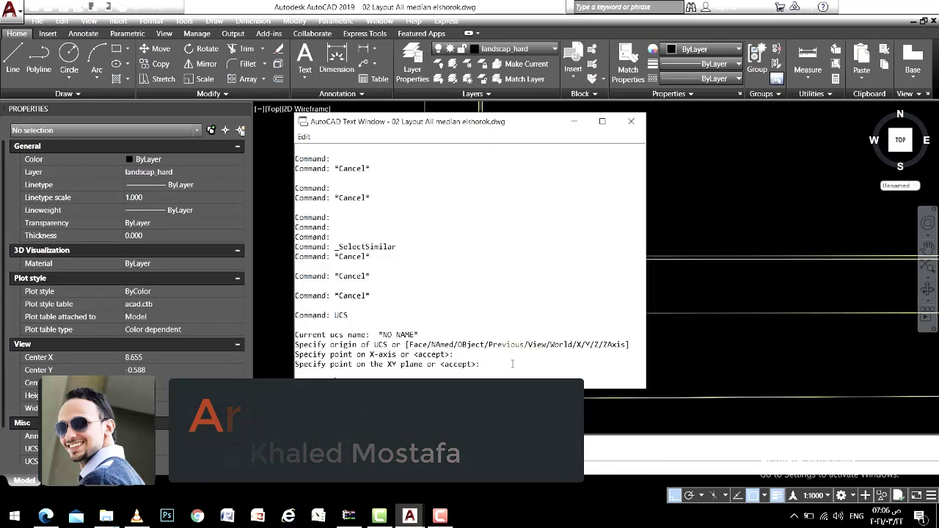
key(F2)
key(Return)
key(Return)
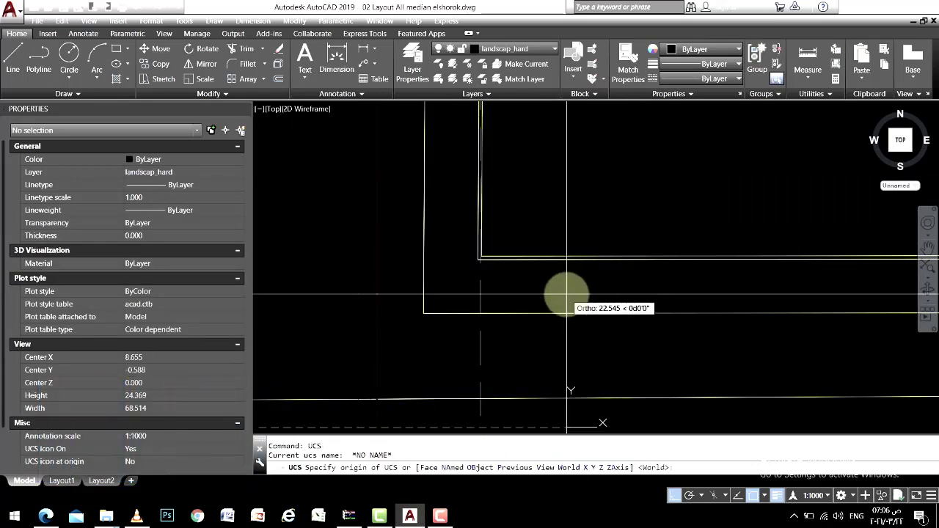
text(w)
key(Return)
Use ID on the median corner to read X 674424.228, Y 823771.387
text(id)
key(Return)
click(493, 262)
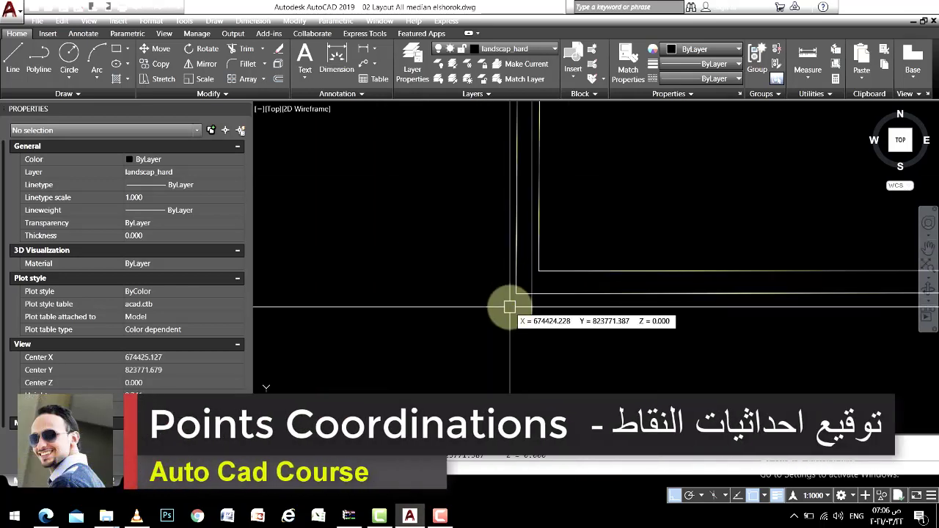
scroll(511, 300, down, 5)
scroll(511, 301, down, 5)
click(244, 110)
scroll(447, 377, up, 5)
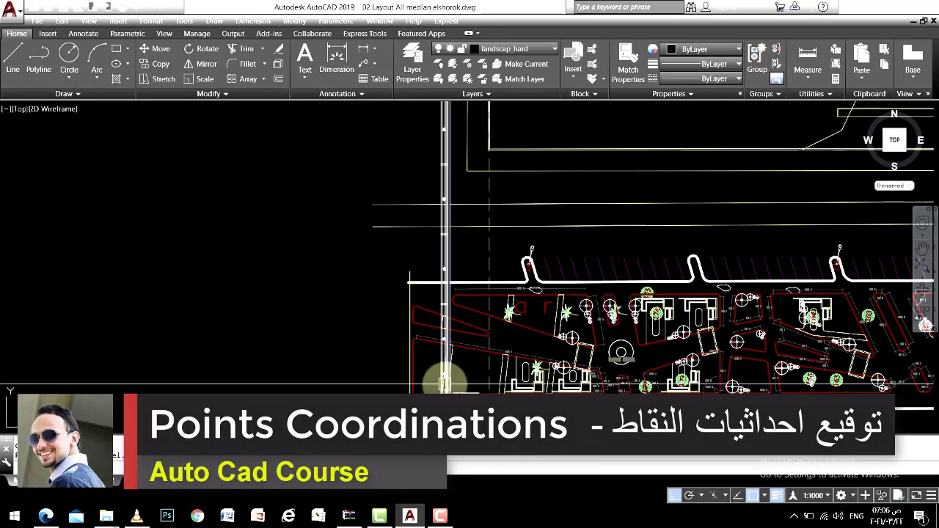
scroll(366, 229, up, 3)
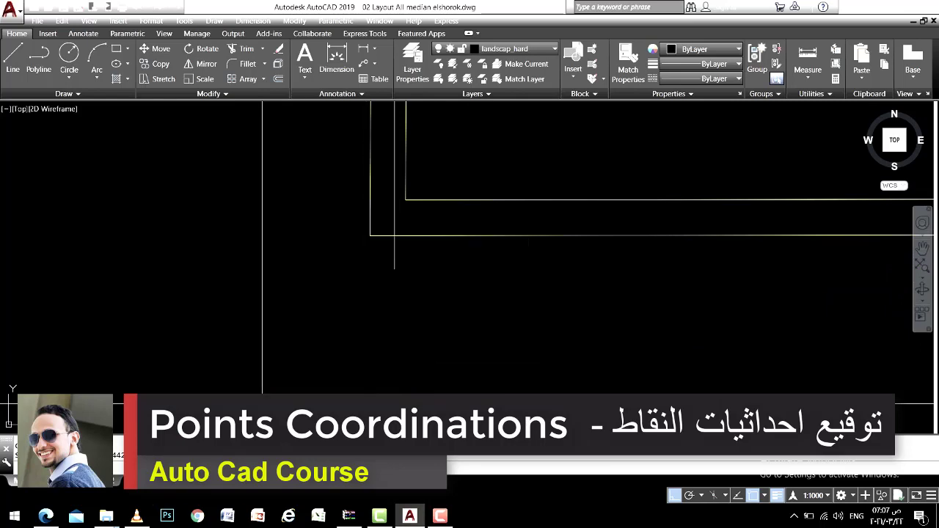
text(ucs)
key(Return)
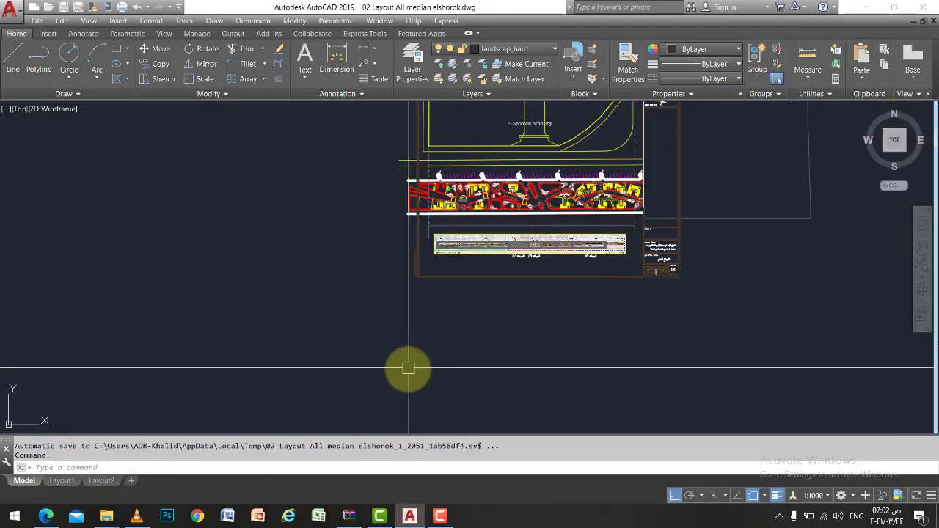
Zoom out to the full sheet, then in on the left end of the red planting beds
scroll(409, 184, up, 3)
scroll(413, 175, up, 2)
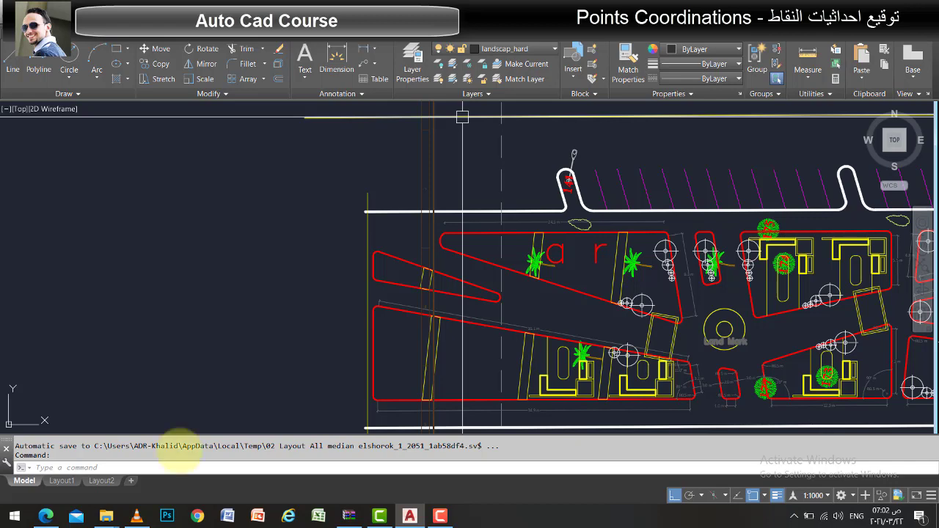
scroll(223, 321, down, 5)
scroll(205, 321, up, 4)
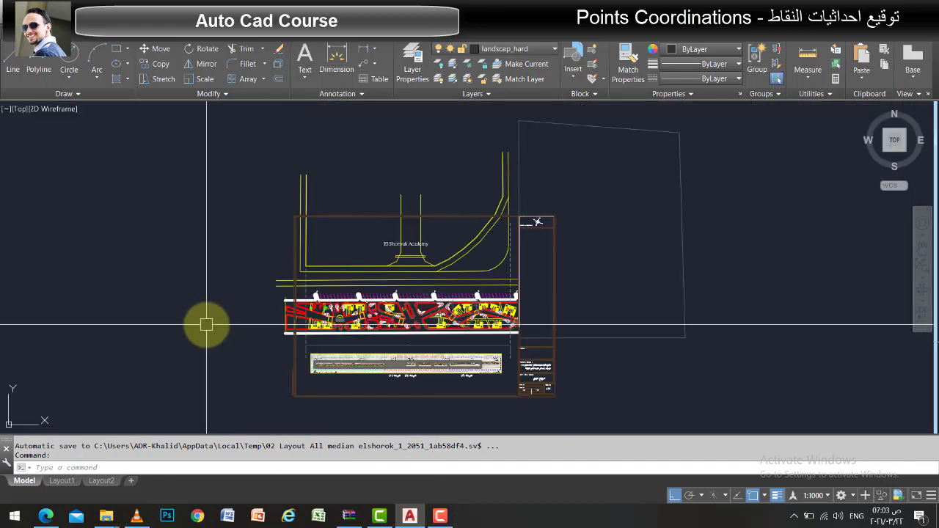
scroll(264, 321, up, 3)
scroll(453, 372, up, 2)
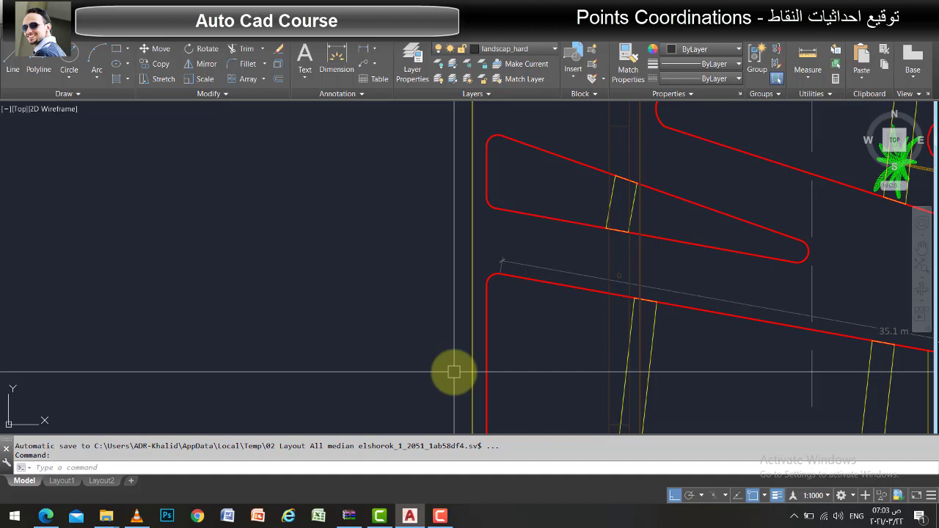
Zoom in and out around the median corner, ending with the whole median strip in view
scroll(344, 251, down, 2)
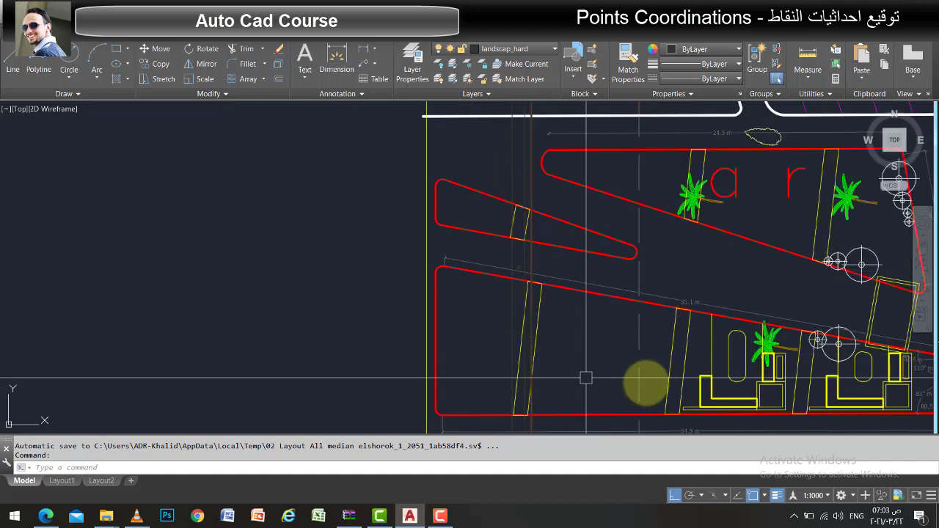
scroll(662, 359, up, 2)
scroll(681, 340, up, 3)
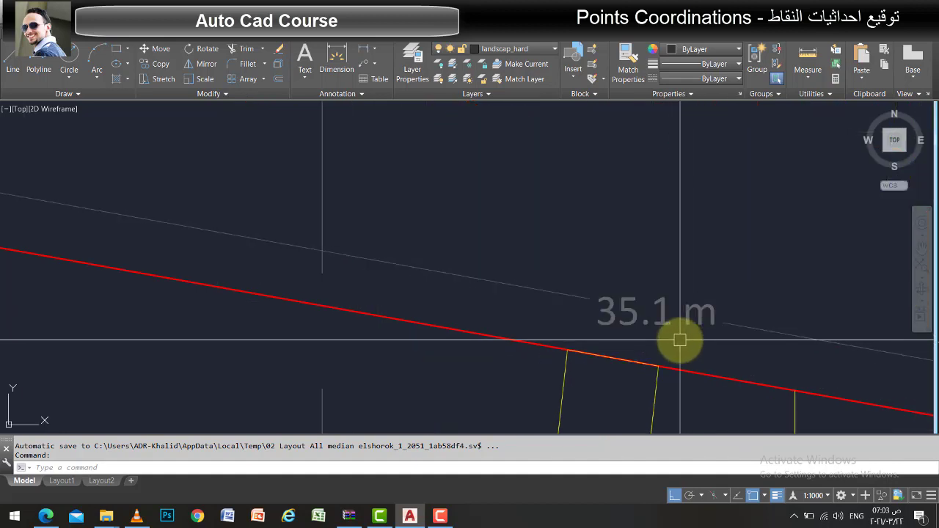
scroll(673, 338, down, 2)
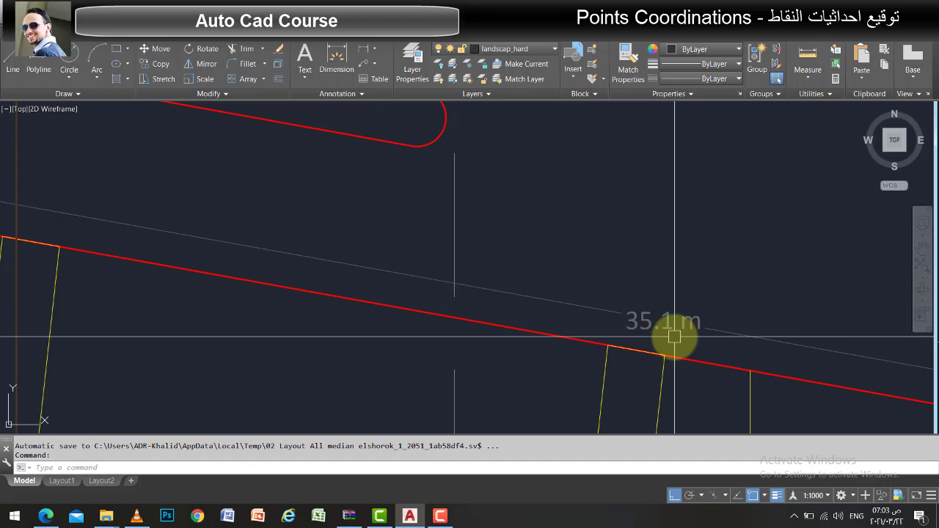
scroll(533, 330, down, 5)
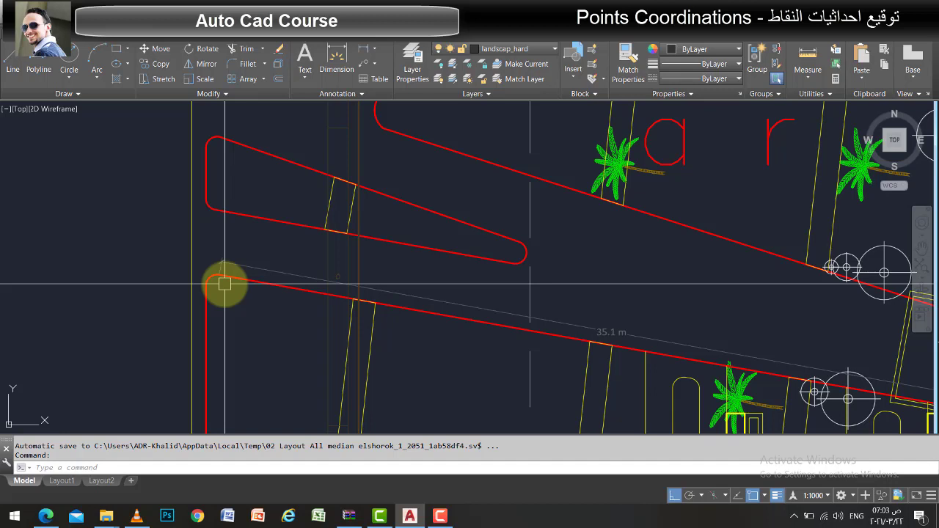
scroll(286, 367, down, 2)
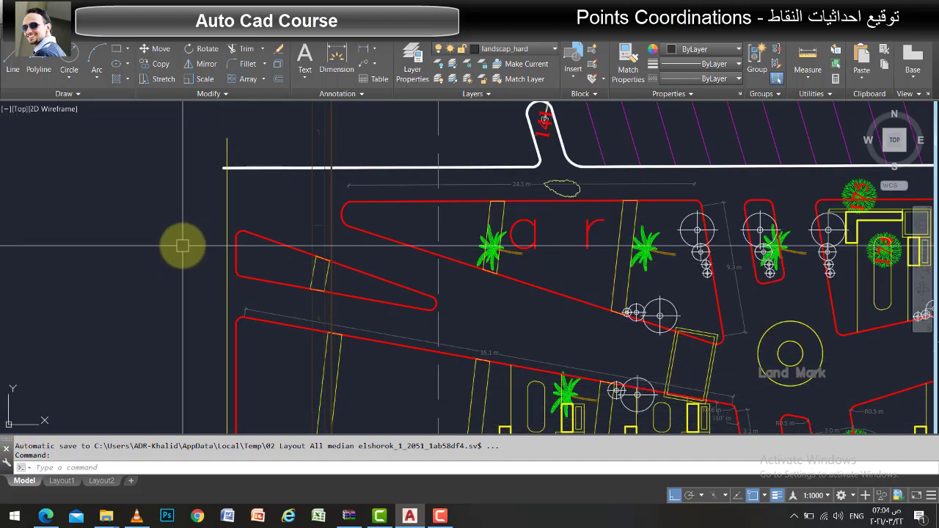
scroll(182, 253, down, 2)
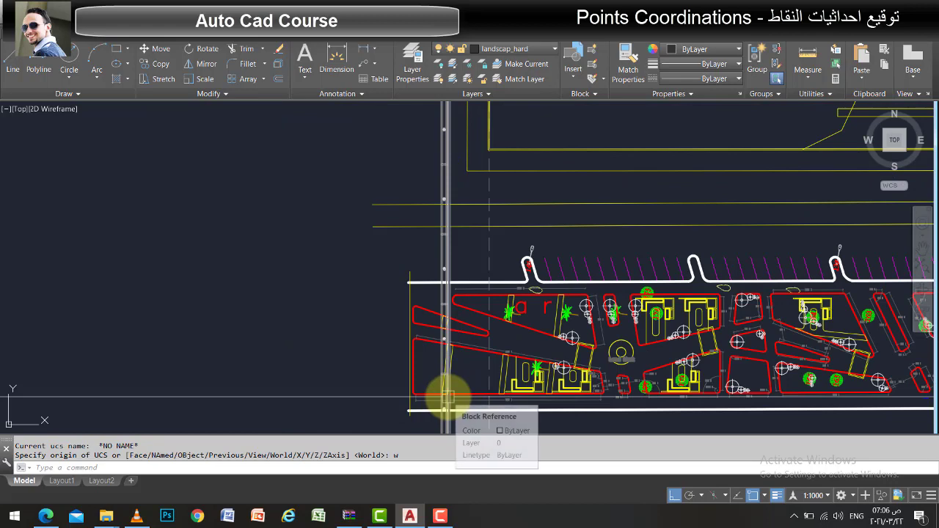
Run ID on the yellow boundary corner to list X 674424.228, Y 823771.387, Z 0
text(i)
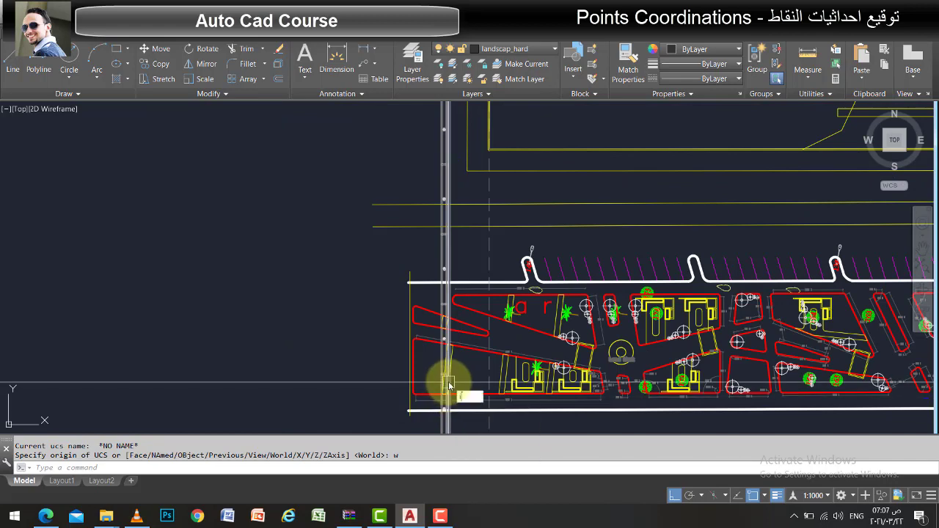
text(d)
key(Return)
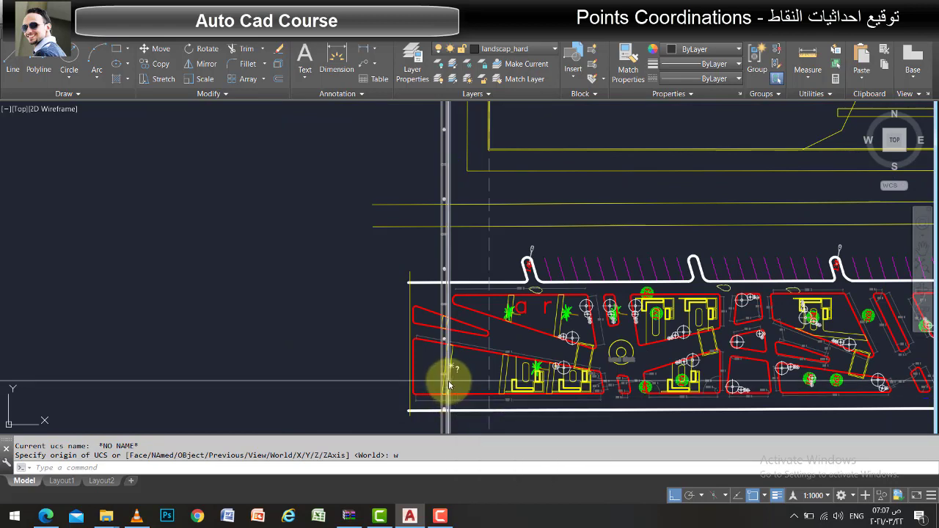
scroll(499, 136, up, 5)
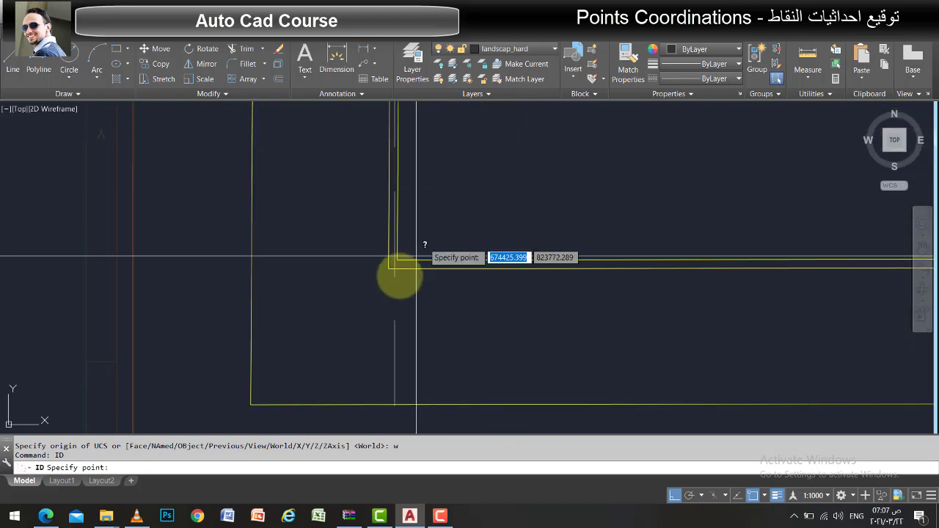
click(370, 236)
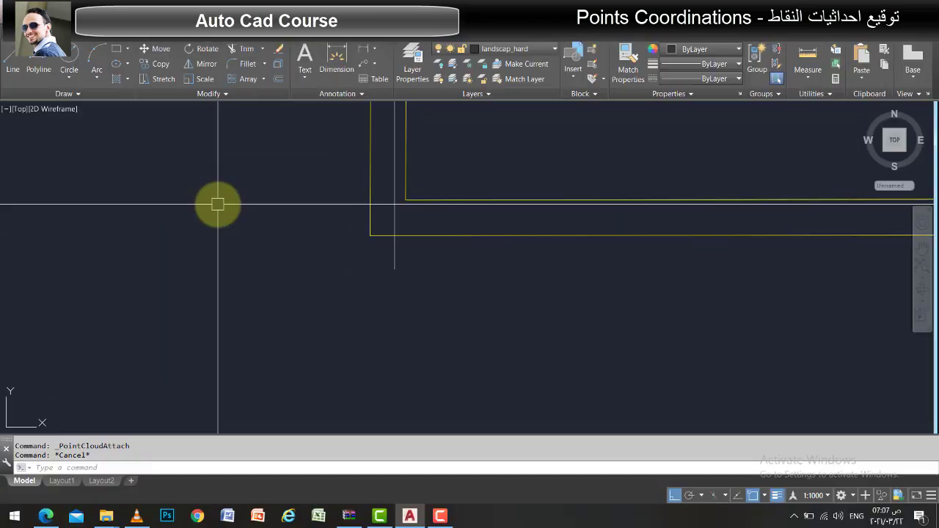
Place a point at the corner, regenerate, and select the new point
text(P)
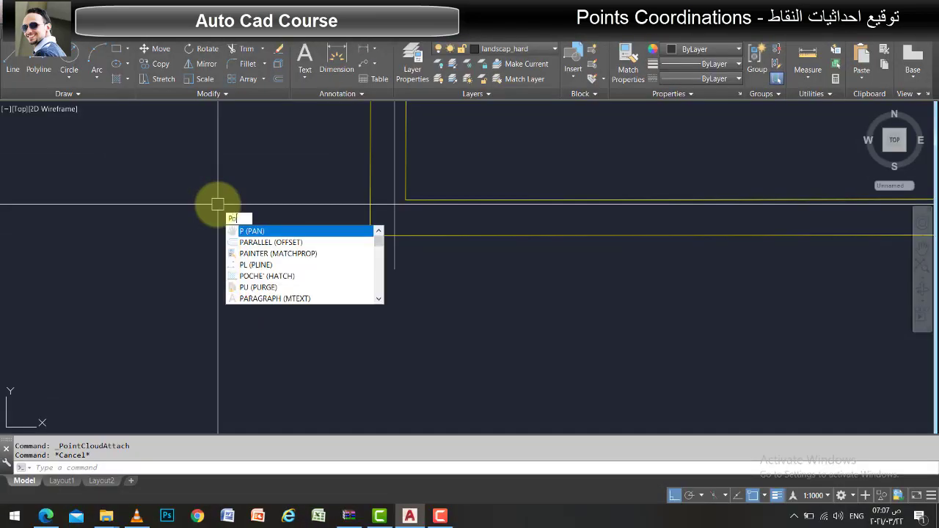
text(OIn)
key(Return)
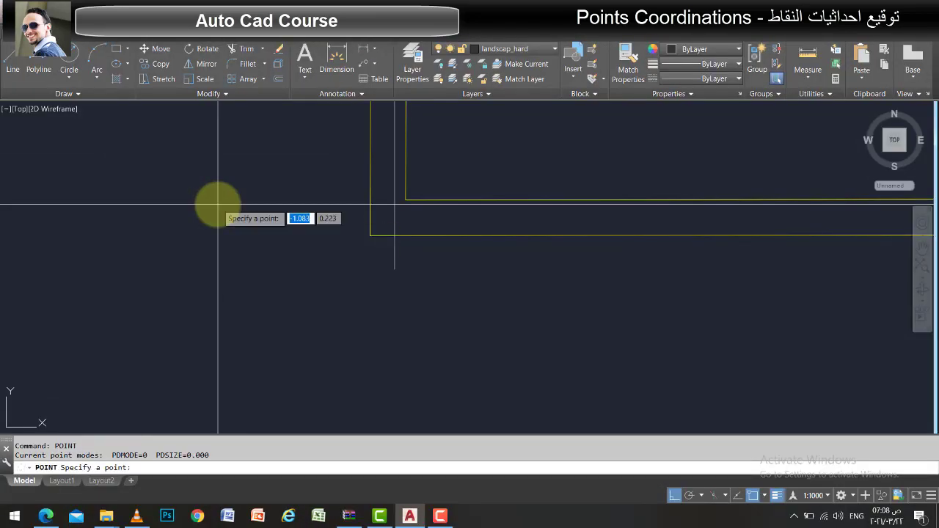
key(Escape)
text(RE)
key(Return)
click(369, 235)
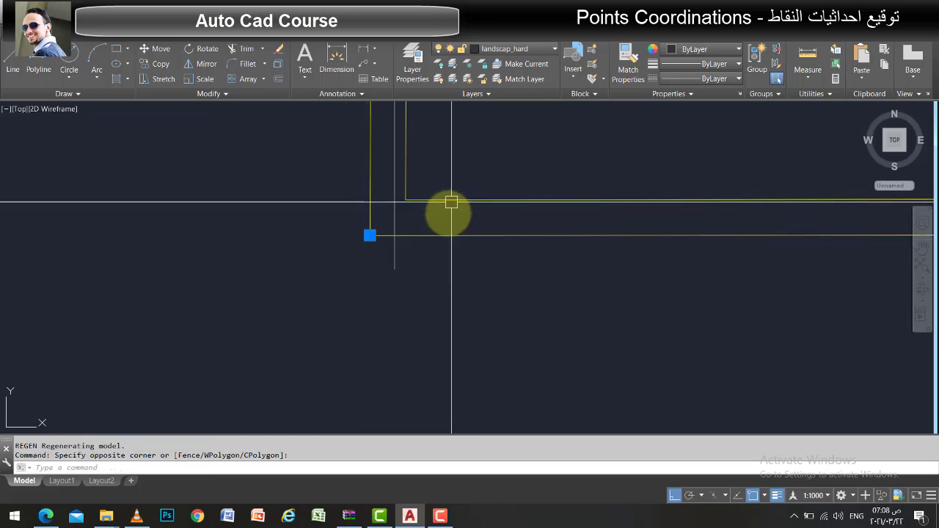
key(Escape)
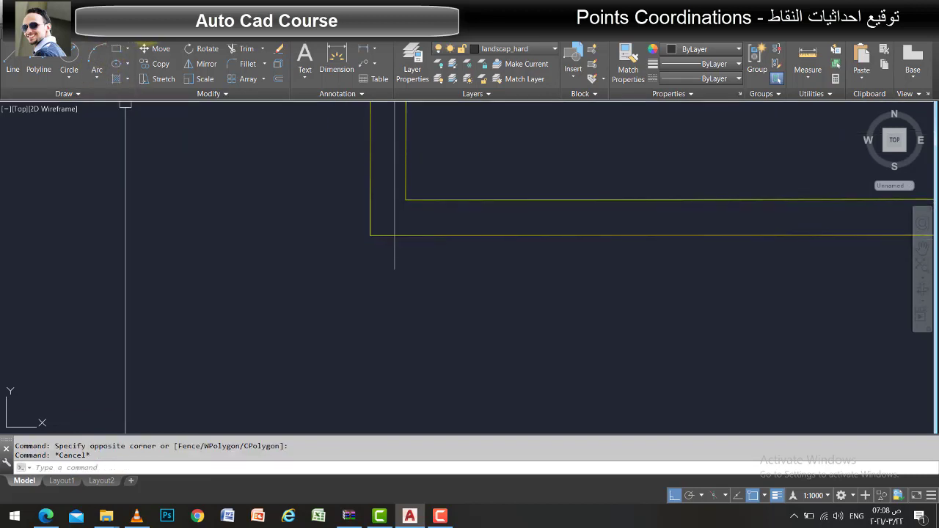
Set the point display style to the circled-cross marker
click(146, 29)
click(216, 200)
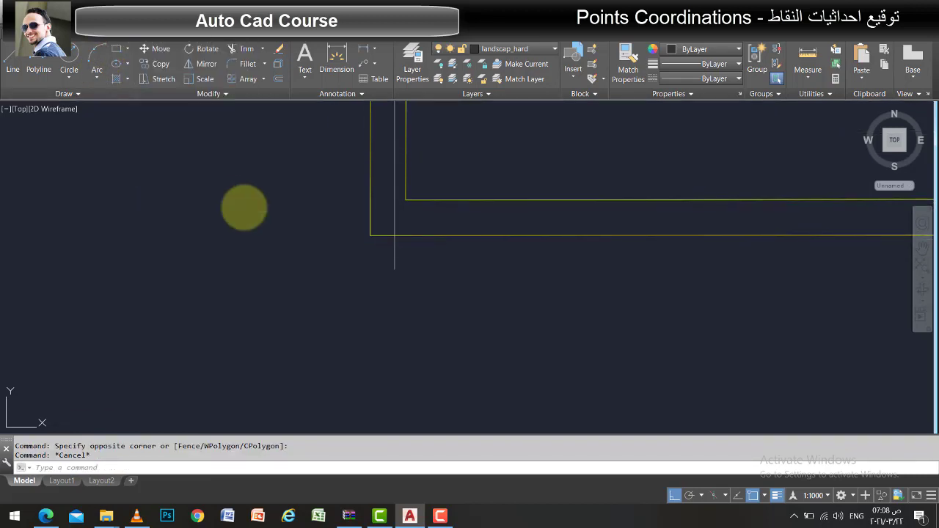
click(490, 191)
click(405, 328)
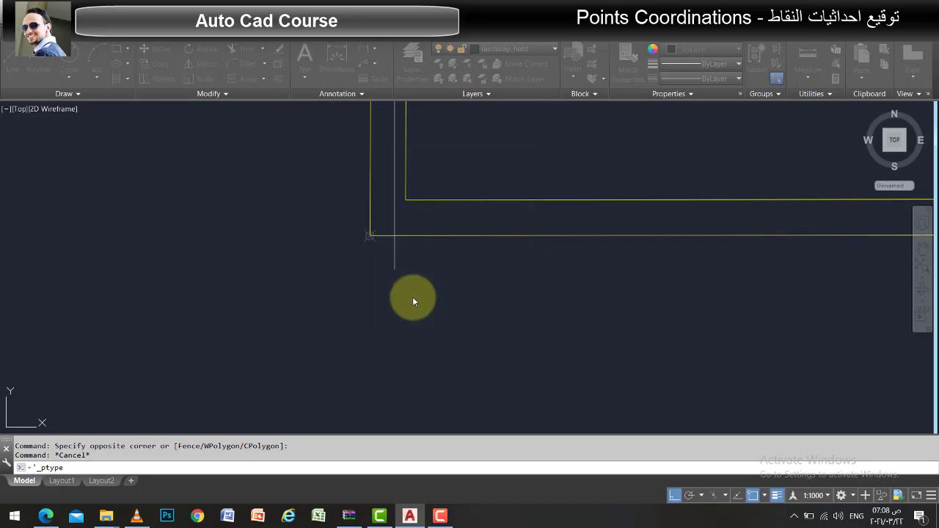
key(Return)
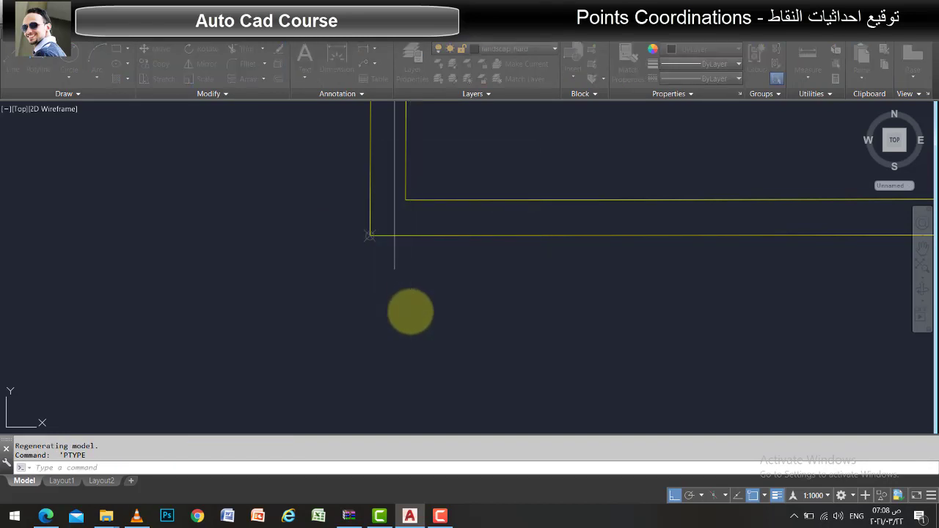
key(Escape)
Regenerate the drawing and zoom in to refresh the point markers
scroll(360, 309, up, 3)
scroll(354, 315, up, 2)
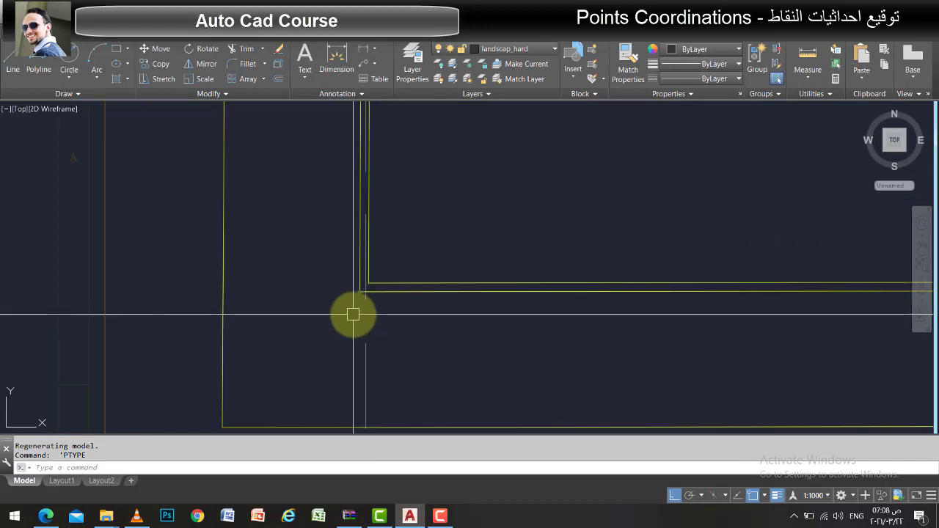
text(RE)
key(Return)
scroll(343, 338, down, 3)
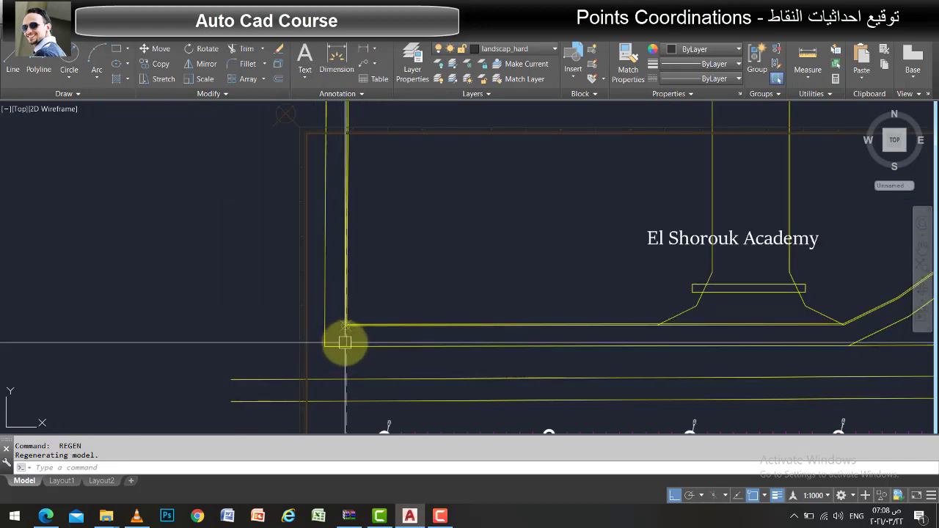
scroll(340, 335, up, 2)
scroll(373, 272, up, 2)
scroll(398, 269, up, 2)
Select the corner's circled-cross marker to check it, then regenerate again
click(399, 269)
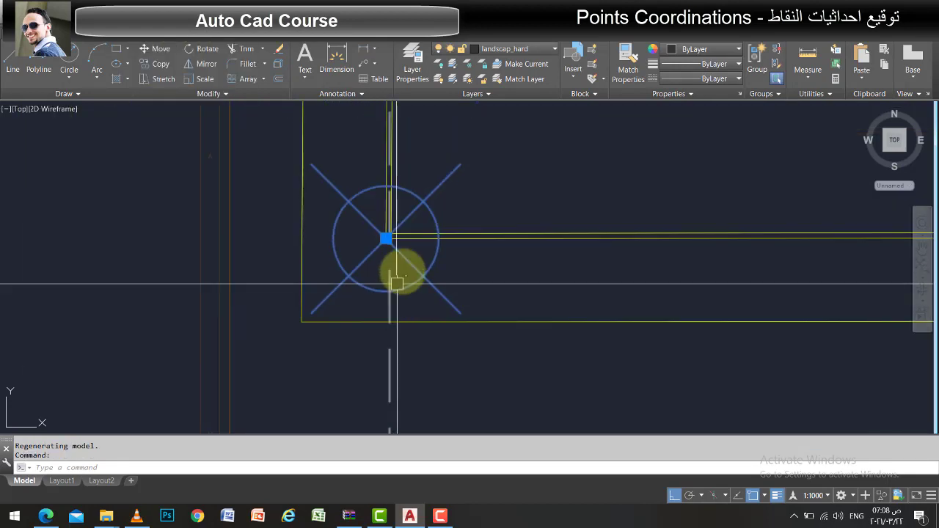
scroll(400, 269, up, 2)
scroll(400, 279, down, 2)
key(Escape)
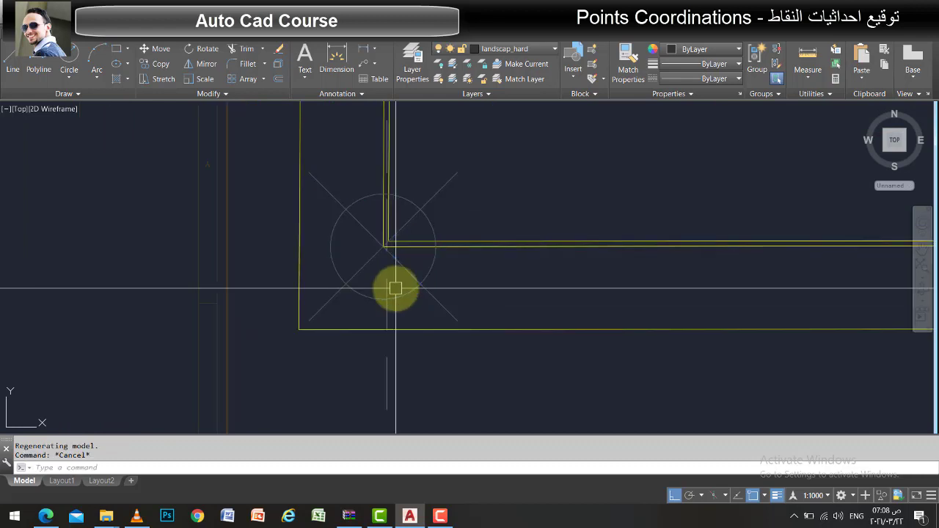
text(re)
key(Return)
Reduce the point size in Point Style from 5 to 2
key(Escape)
click(143, 36)
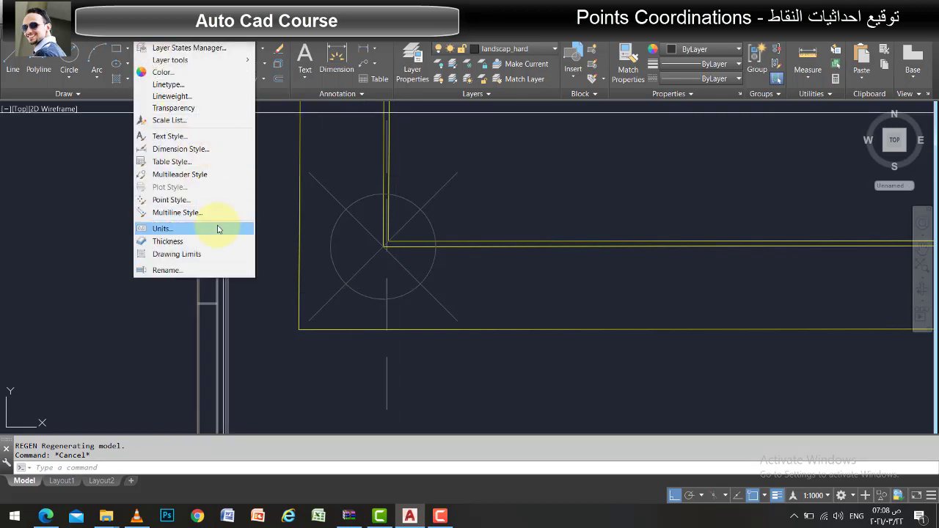
click(224, 198)
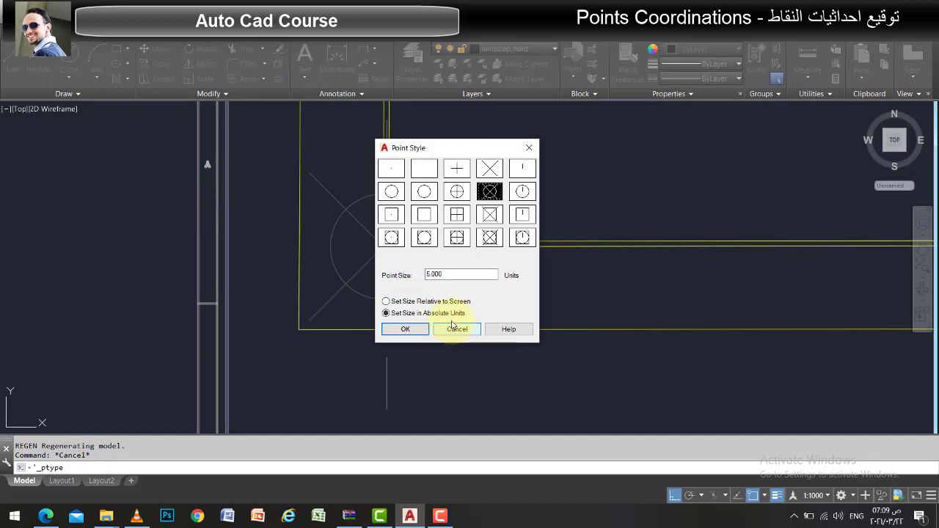
drag(450, 274, 409, 294)
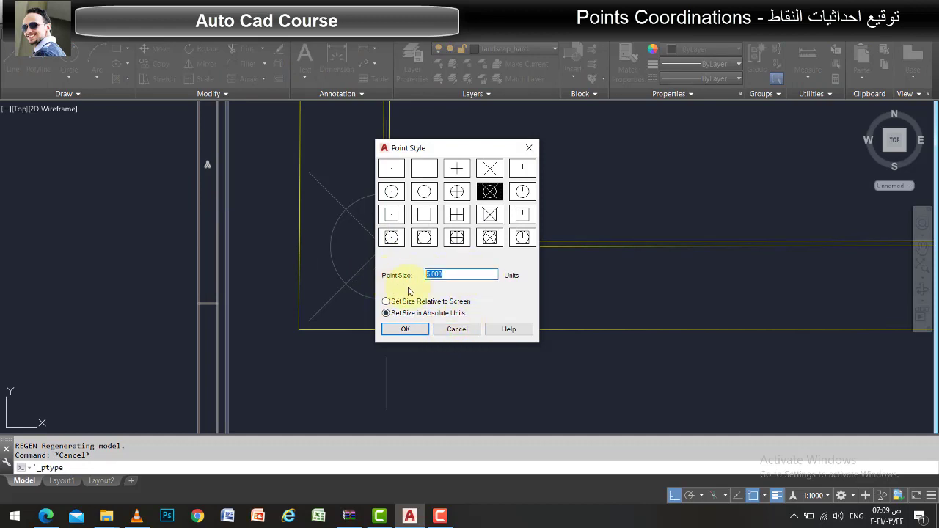
text(2)
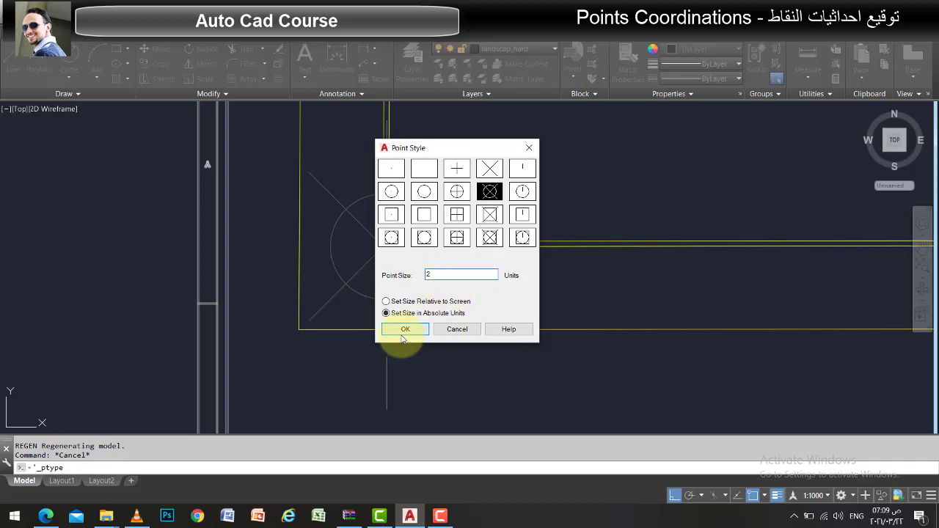
click(402, 329)
Reopen Point Style and shrink the point size further to 1 unit
scroll(447, 250, down, 3)
scroll(428, 237, down, 2)
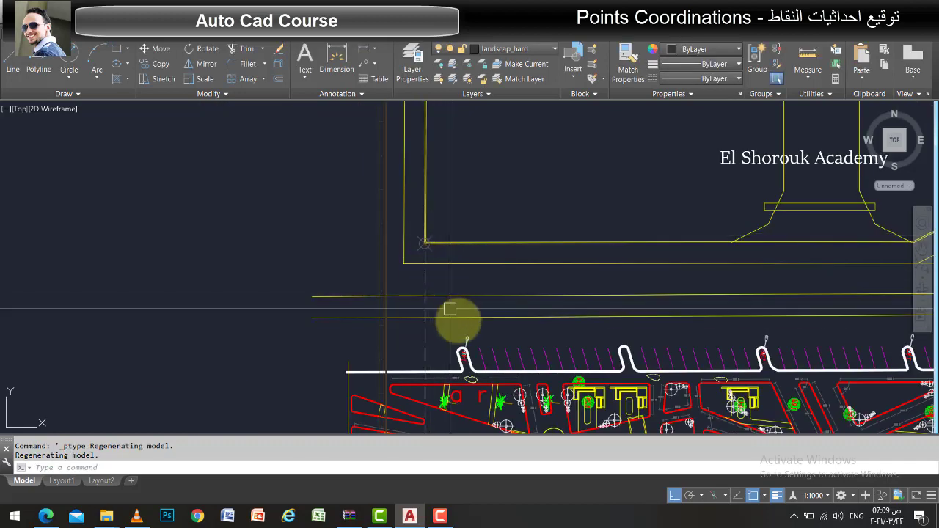
scroll(428, 256, up, 5)
key(Return)
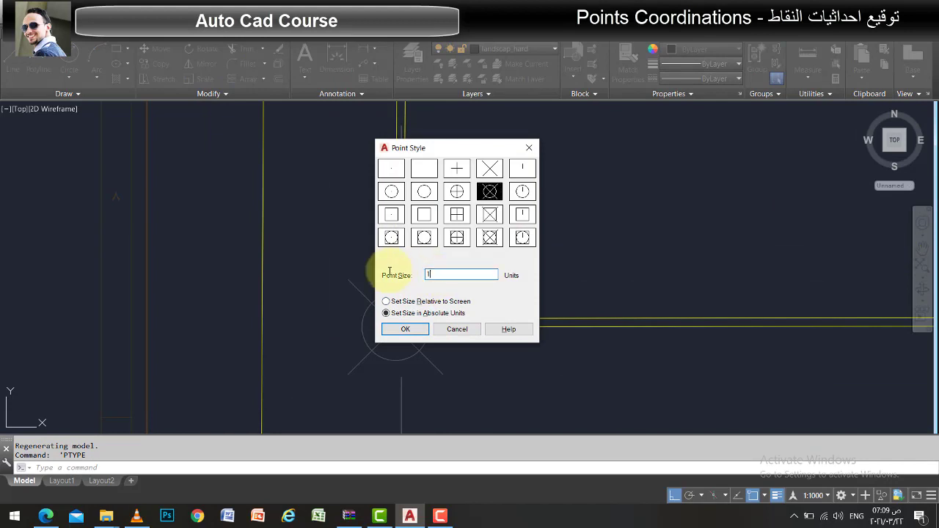
key(Return)
scroll(423, 279, down, 2)
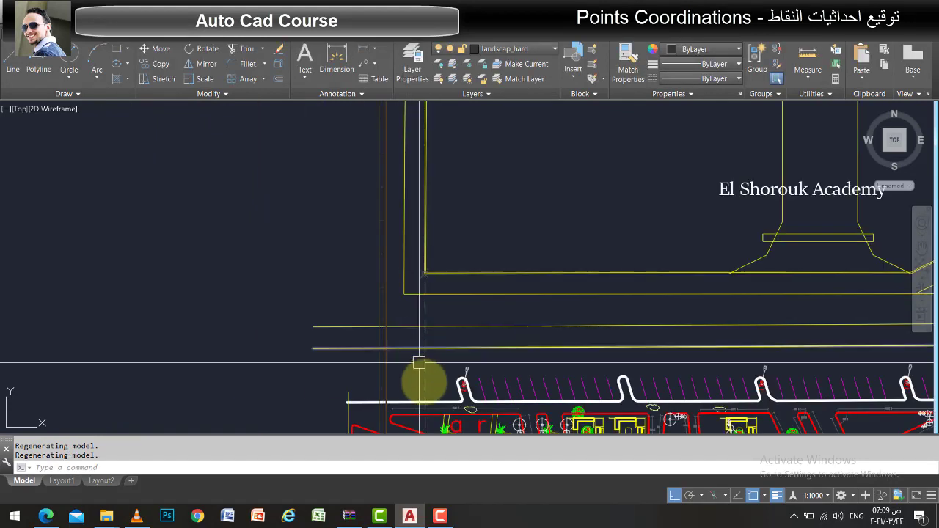
scroll(426, 268, up, 5)
scroll(435, 334, up, 2)
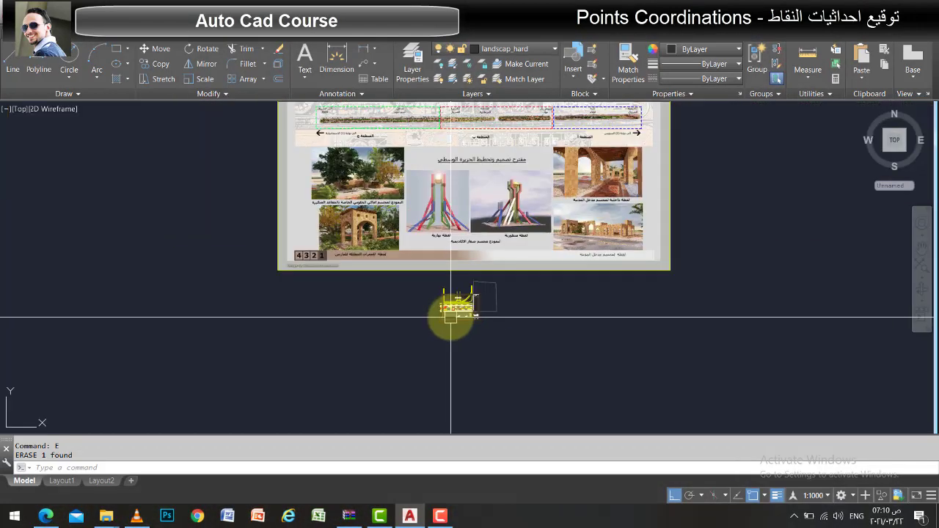
Zoom to the yellow boundary's inner corner and place a point exactly on it
scroll(453, 312, up, 8)
scroll(382, 315, up, 3)
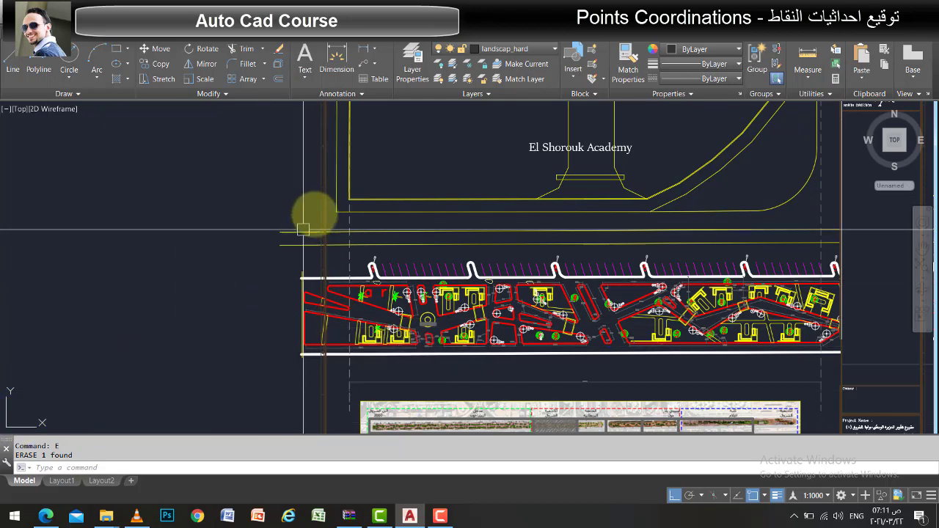
mouse_move(339, 239)
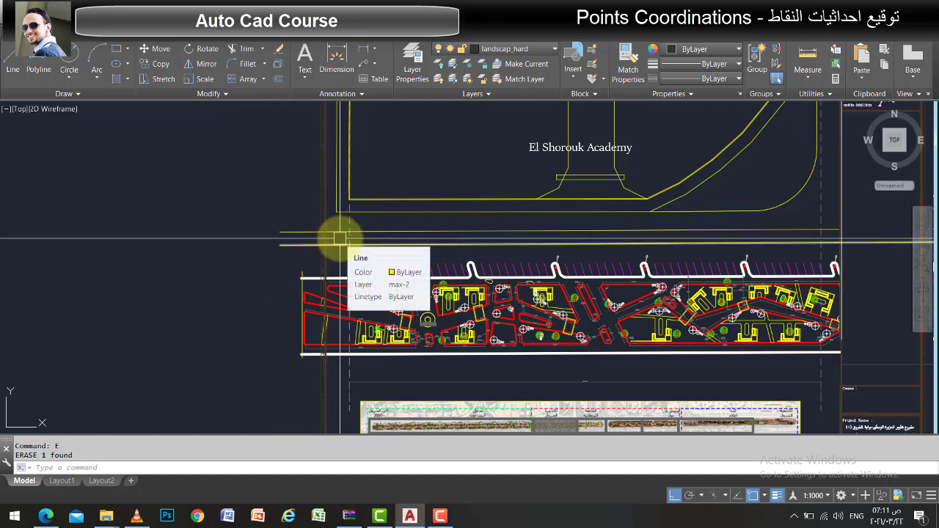
scroll(327, 205, up, 2)
scroll(346, 203, up, 5)
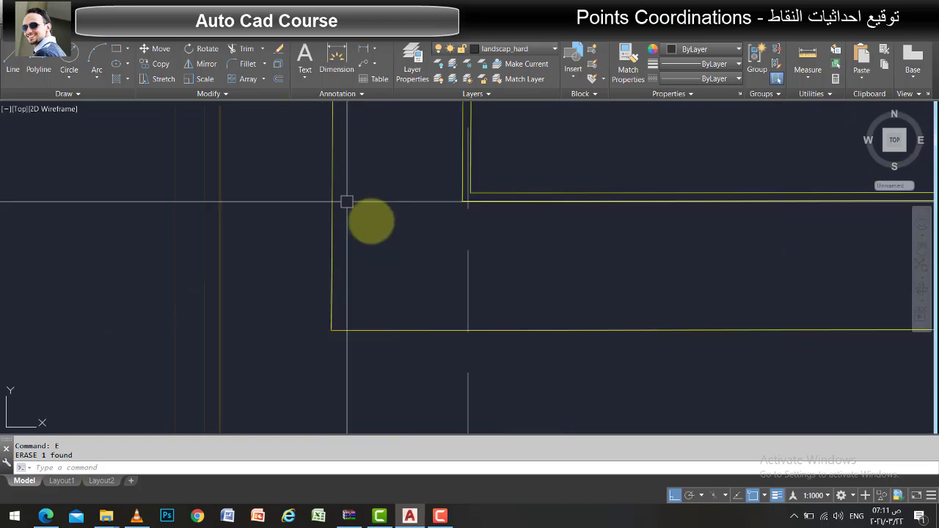
scroll(472, 188, up, 2)
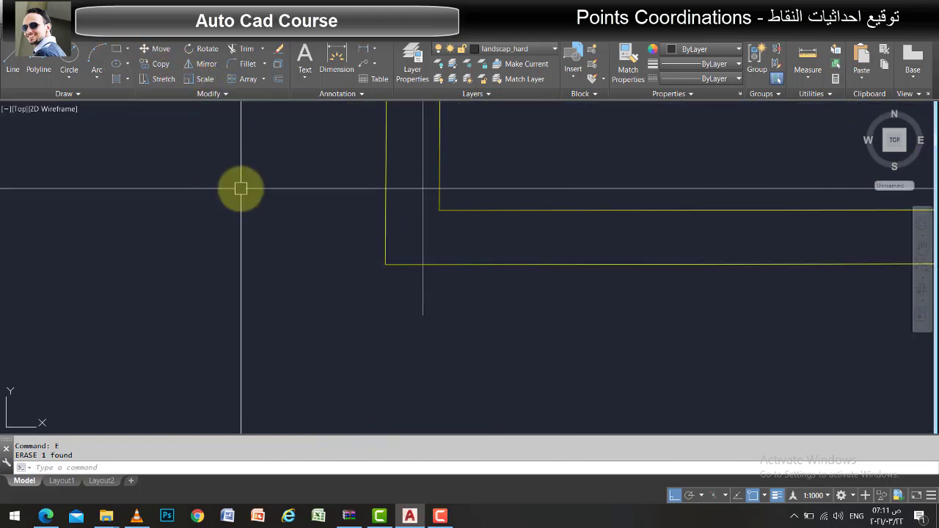
text(poi)
key(Return)
click(384, 262)
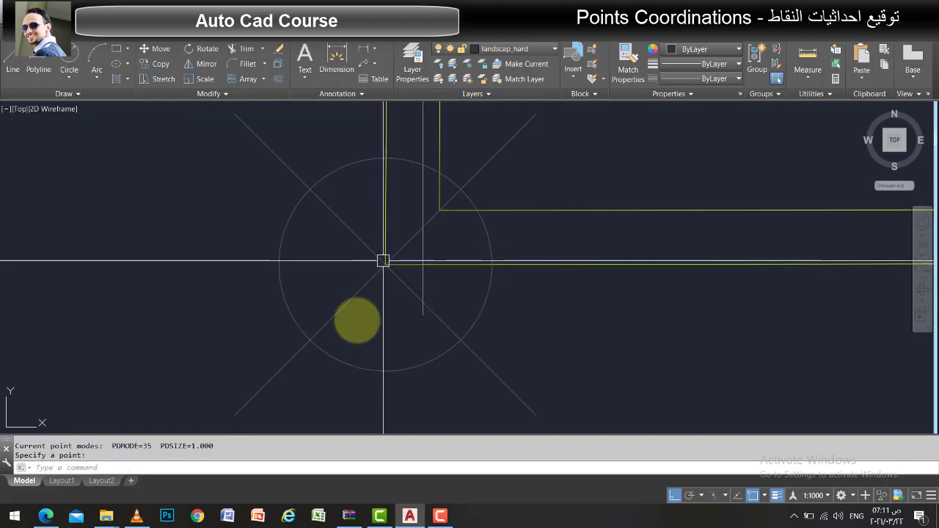
key(Escape)
text(m)
key(Return)
scroll(377, 248, down, 3)
Move all 792 objects from the corner point base to second point @0,0
scroll(377, 258, down, 2)
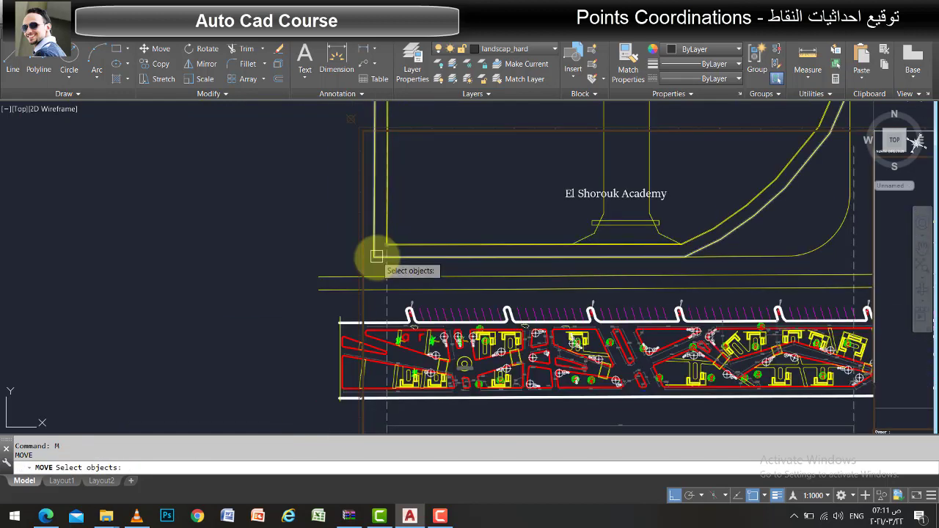
text(all)
key(Return)
scroll(400, 238, up, 4)
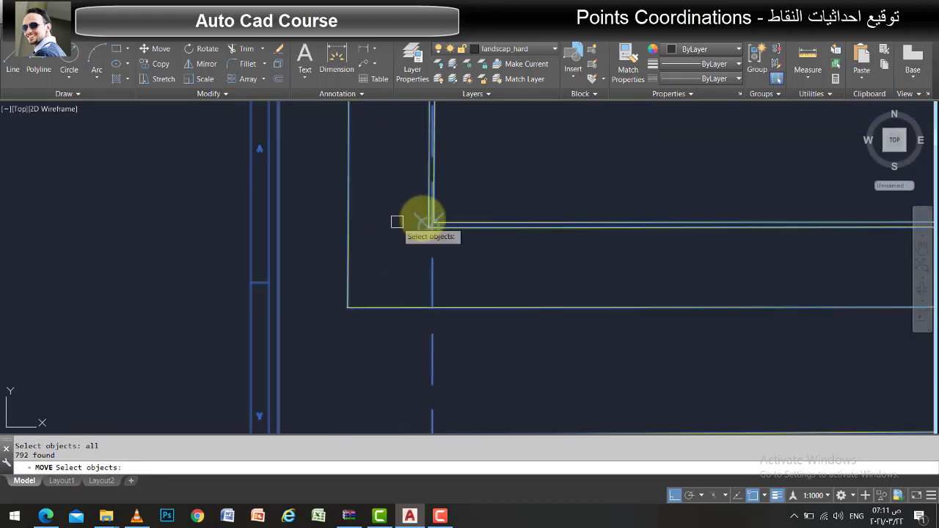
scroll(440, 249, up, 2)
key(Return)
click(449, 281)
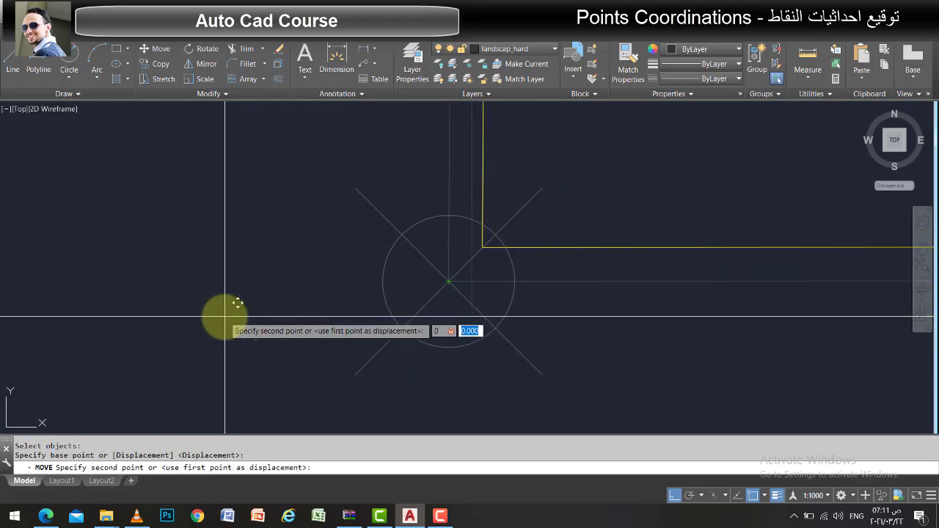
text(@0,0)
key(Return)
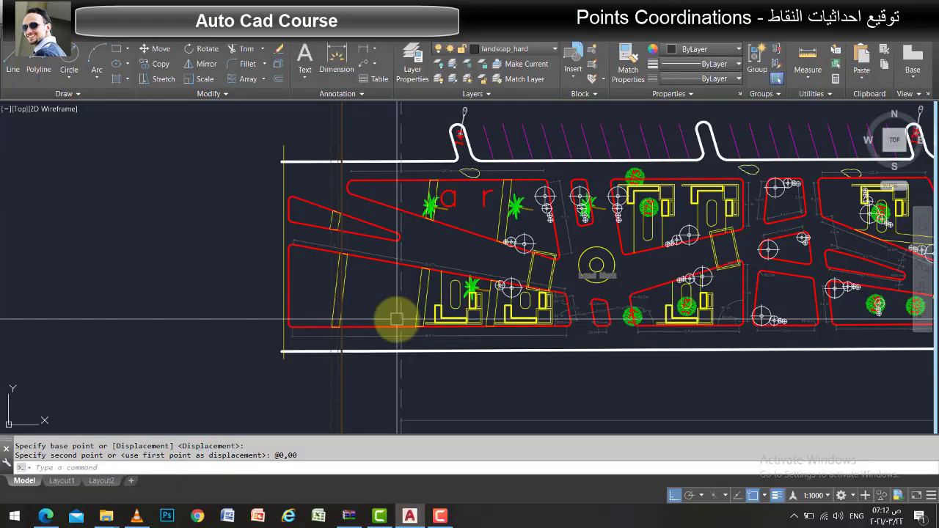
text(l)
key(Return)
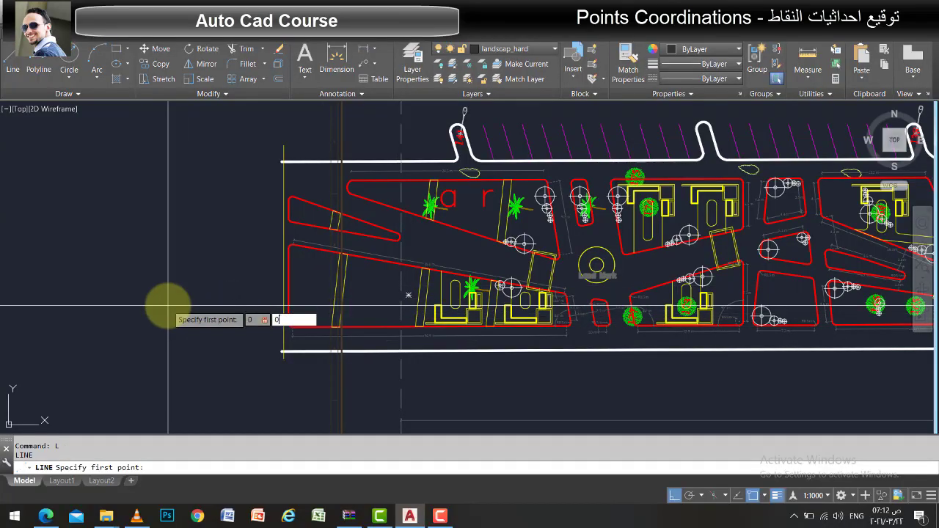
Begin a line at 0,0, cancel it, then Zoom Extents and try window selections
key(Return)
text(Z)
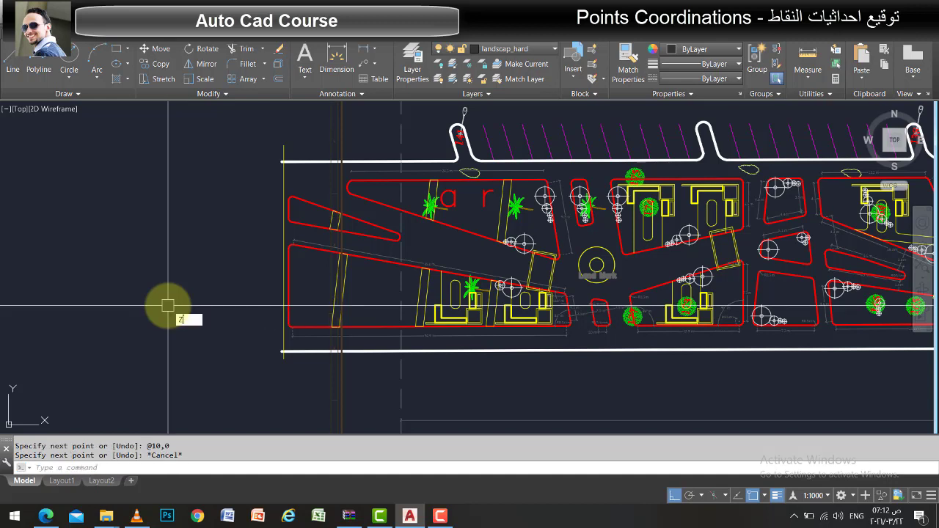
key(Return)
text(e)
key(Return)
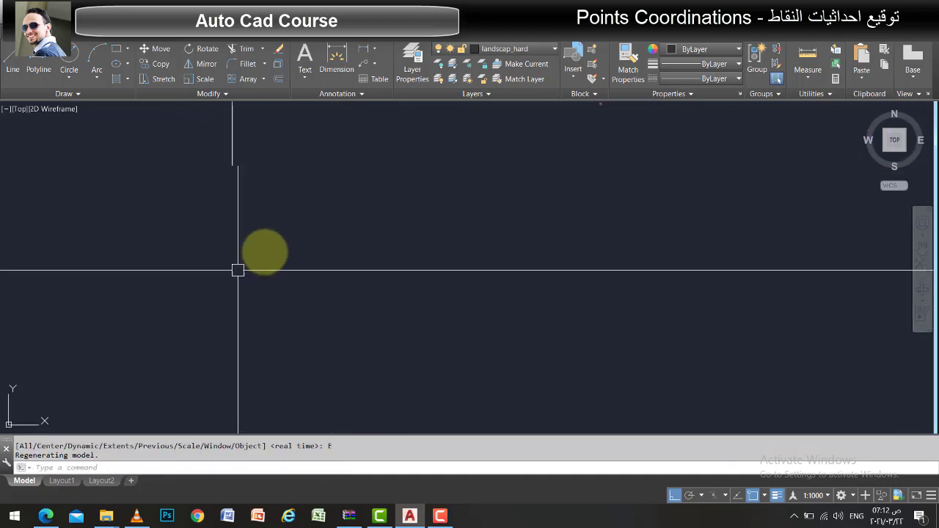
click(327, 256)
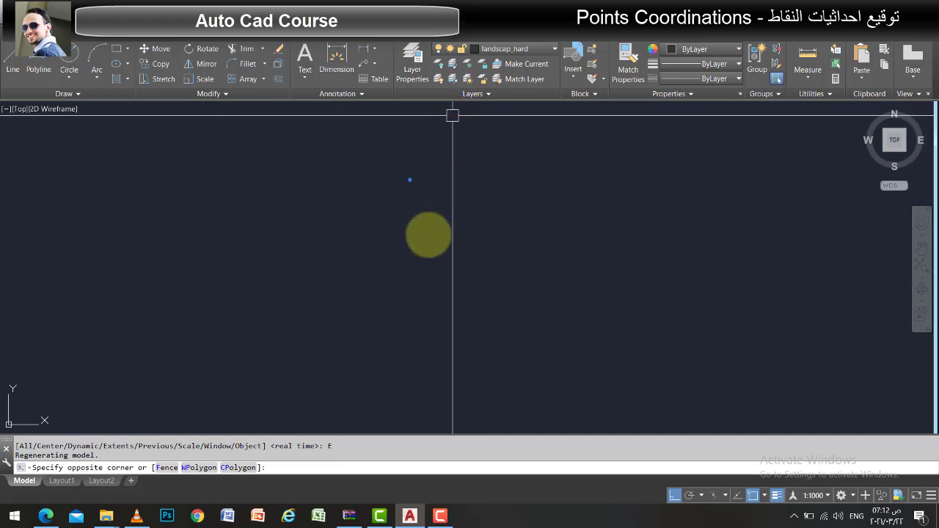
click(452, 115)
key(Escape)
click(197, 288)
click(370, 317)
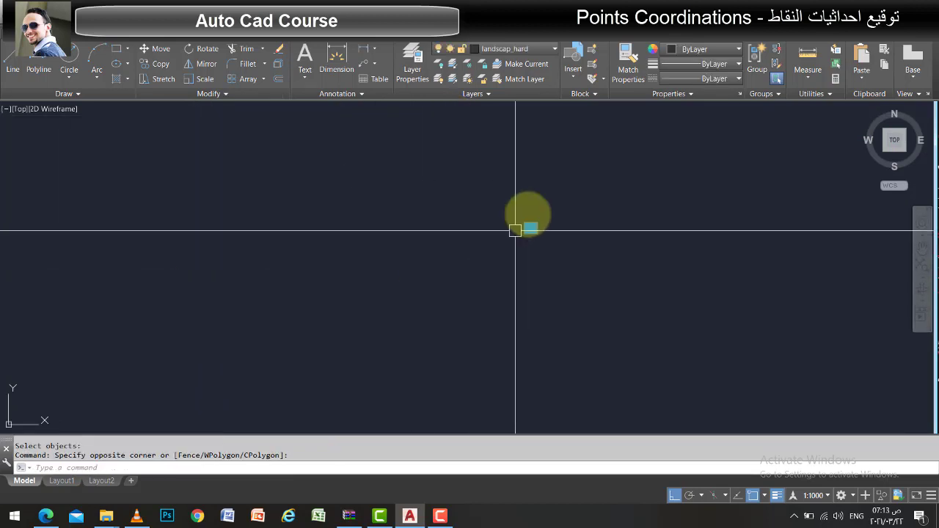
click(515, 230)
Start a test line from a picked point and cancel it
text(l)
key(Return)
click(419, 288)
key(Escape)
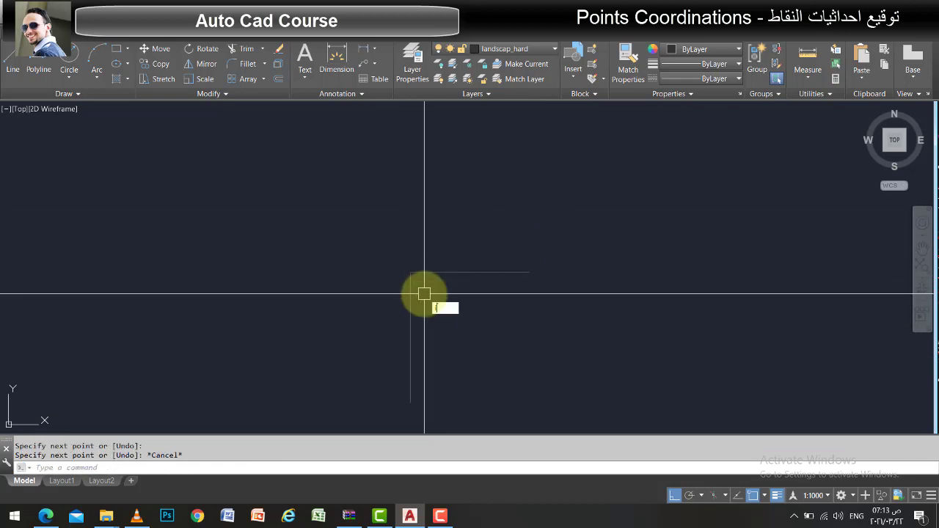
key(Escape)
key(Escape)
Confirm the origin reads 0,0,0 with ID, then select all 791 objects to move
text(d)
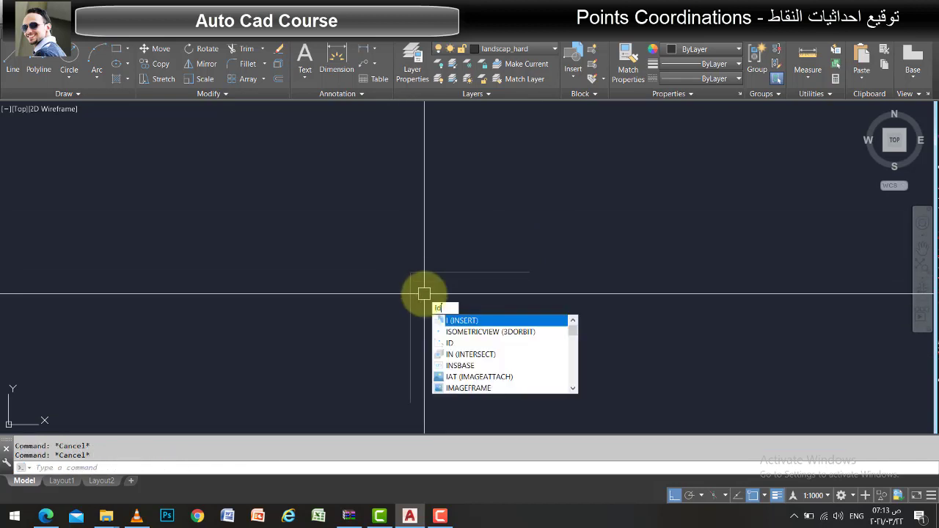
key(Return)
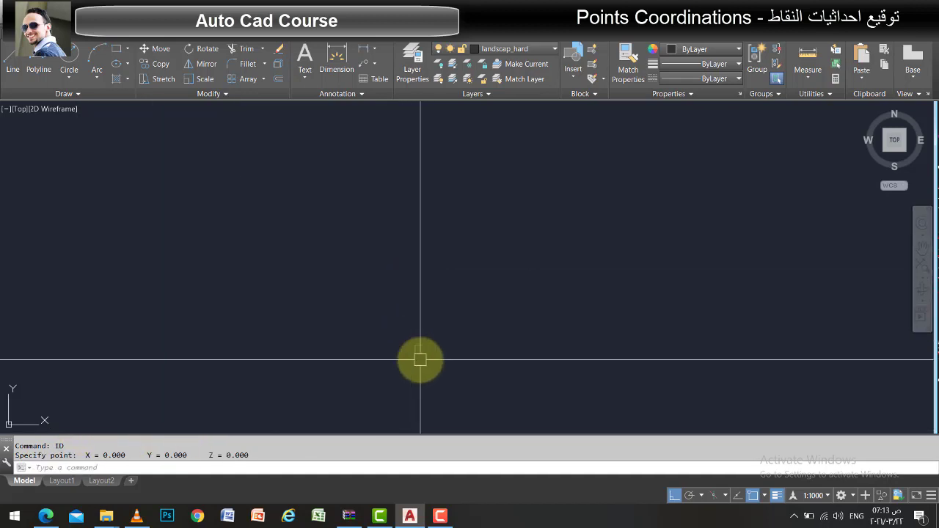
click(275, 296)
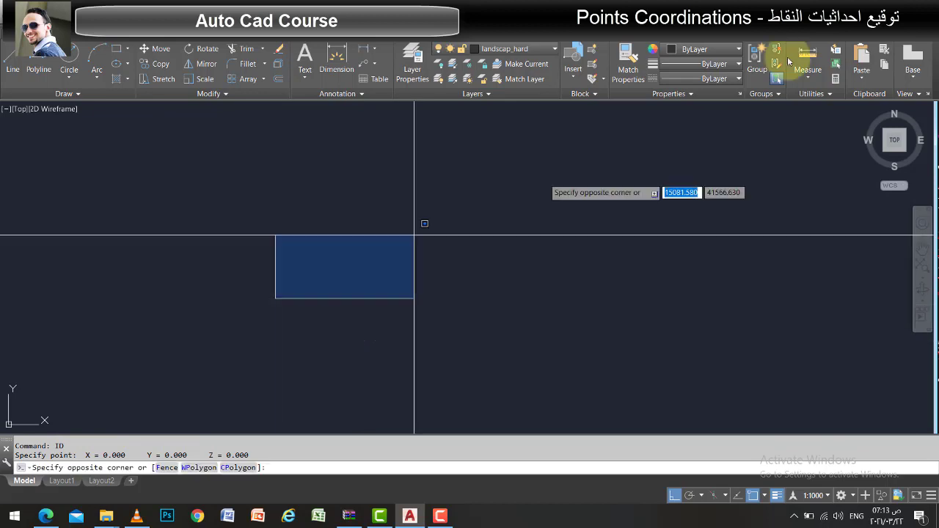
key(Escape)
key(ctrl+a)
click(646, 252)
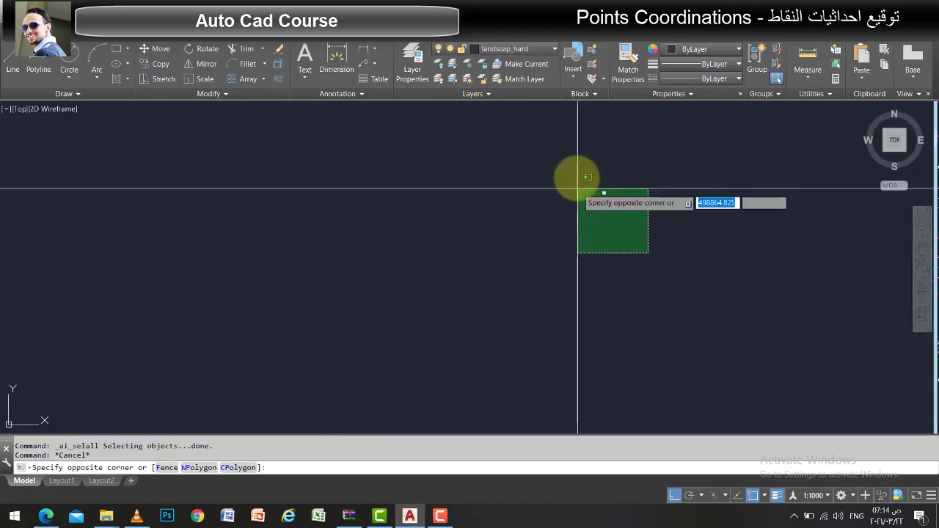
key(Escape)
text(m)
key(Return)
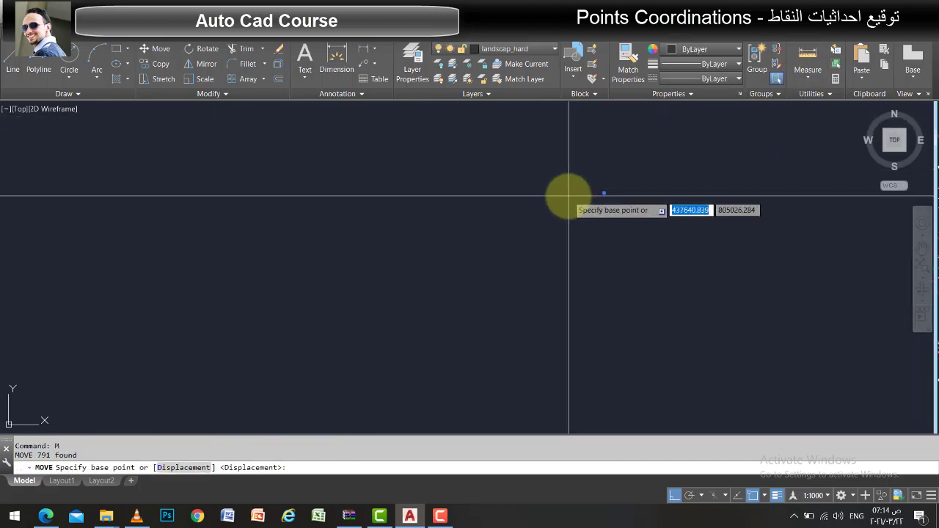
Snap the median corner as the base point for moving the whole drawing
click(569, 197)
scroll(571, 311, up, 5)
scroll(426, 300, up, 3)
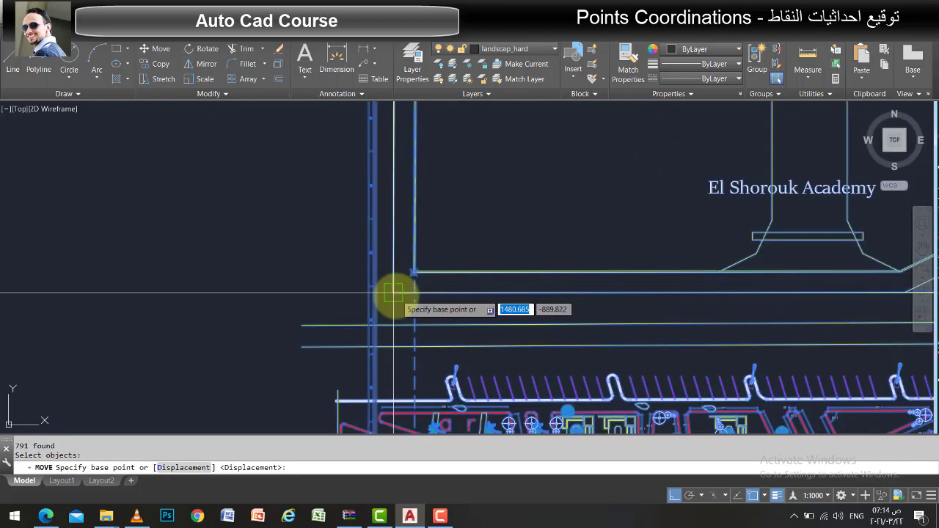
scroll(399, 295, up, 3)
scroll(389, 296, up, 2)
scroll(439, 238, up, 2)
scroll(422, 220, up, 2)
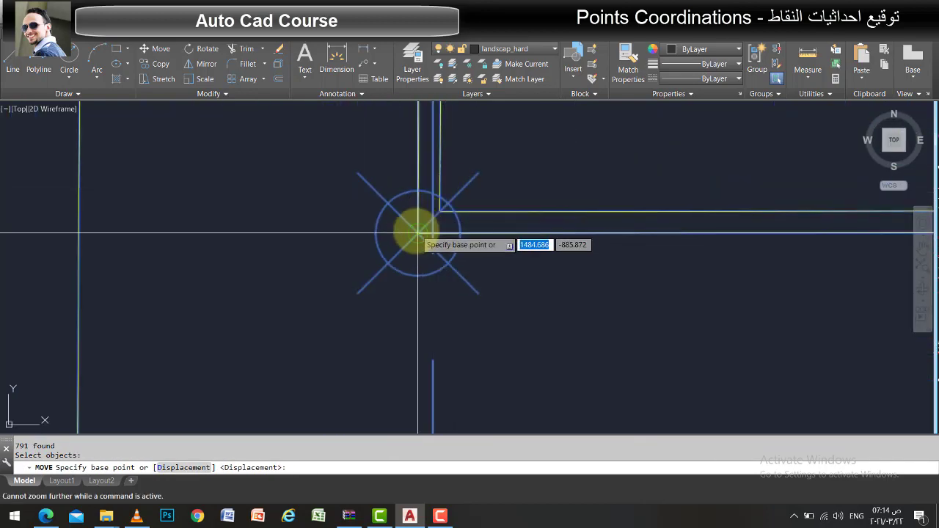
click(425, 220)
Drop the median corner onto the 0,0 origin, relocating all 791 objects
scroll(587, 396, down, 2)
scroll(601, 414, down, 2)
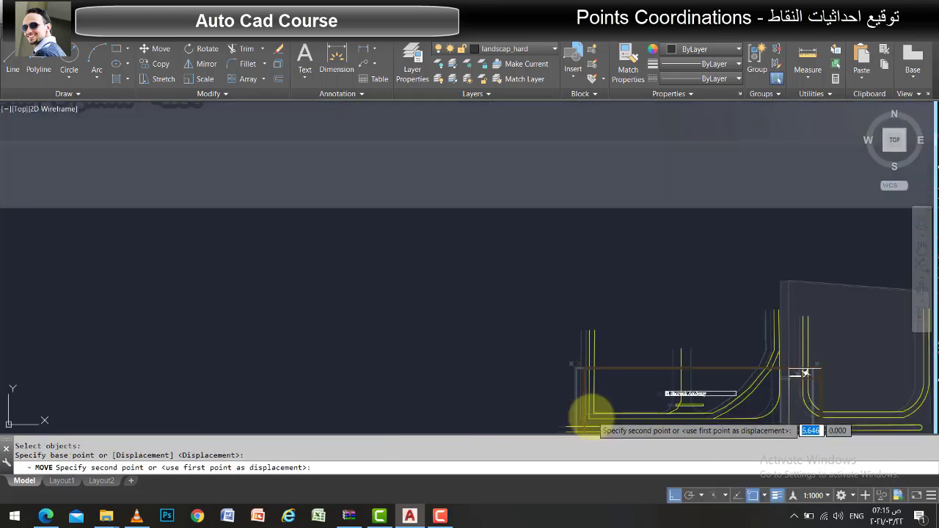
scroll(597, 411, down, 2)
scroll(602, 405, down, 2)
scroll(604, 402, down, 2)
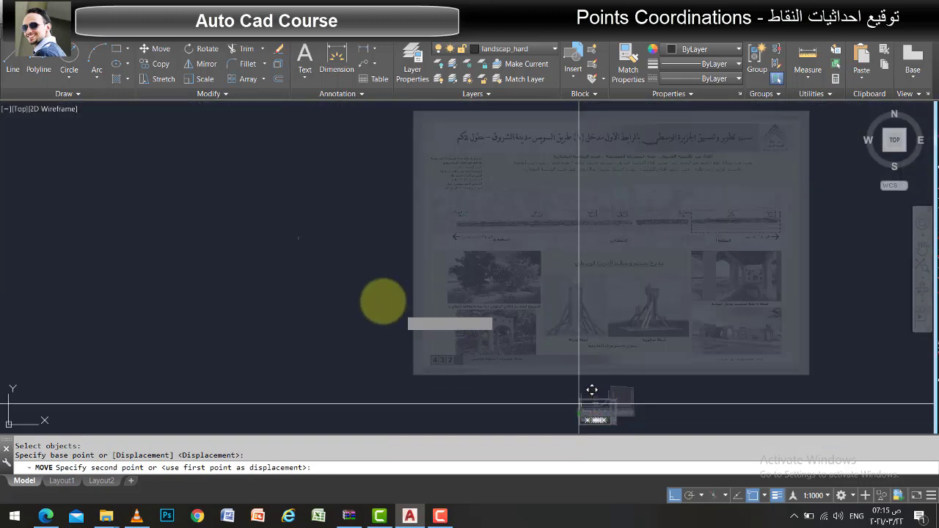
scroll(311, 217, up, 2)
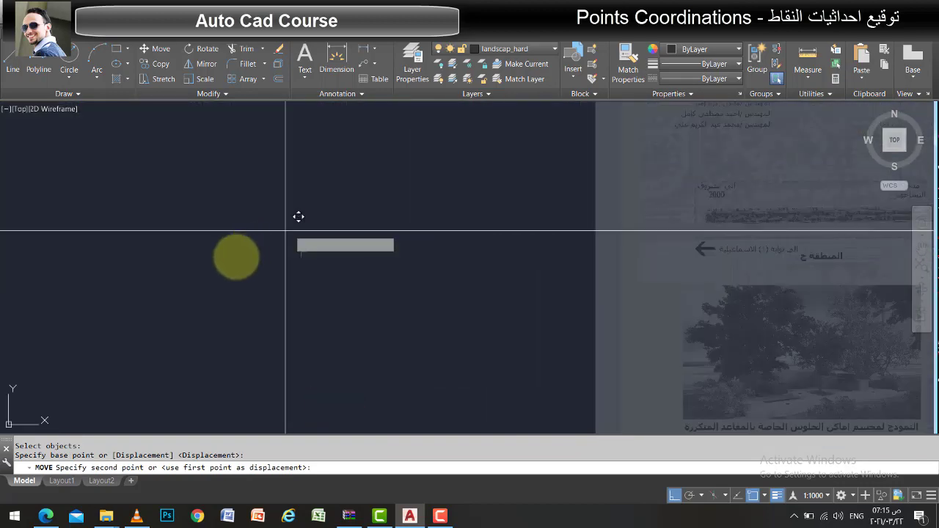
scroll(279, 235, up, 2)
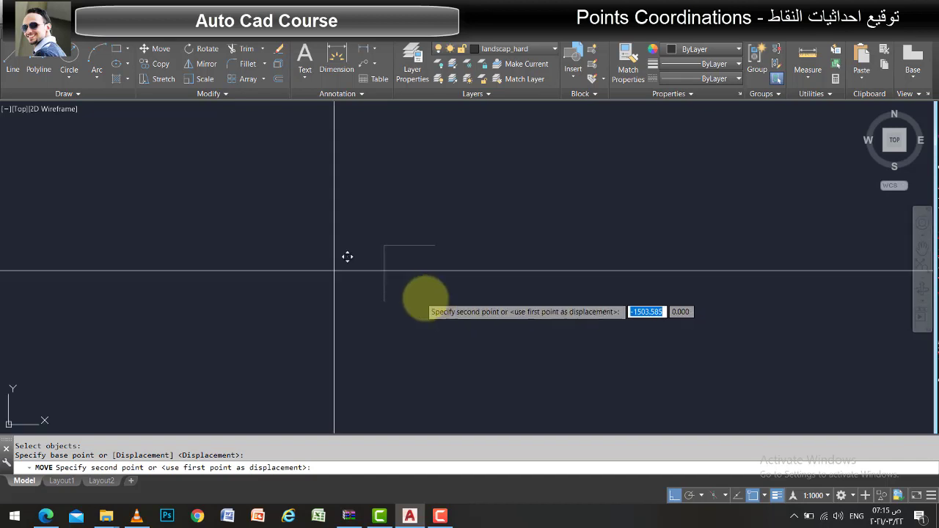
scroll(346, 258, down, 2)
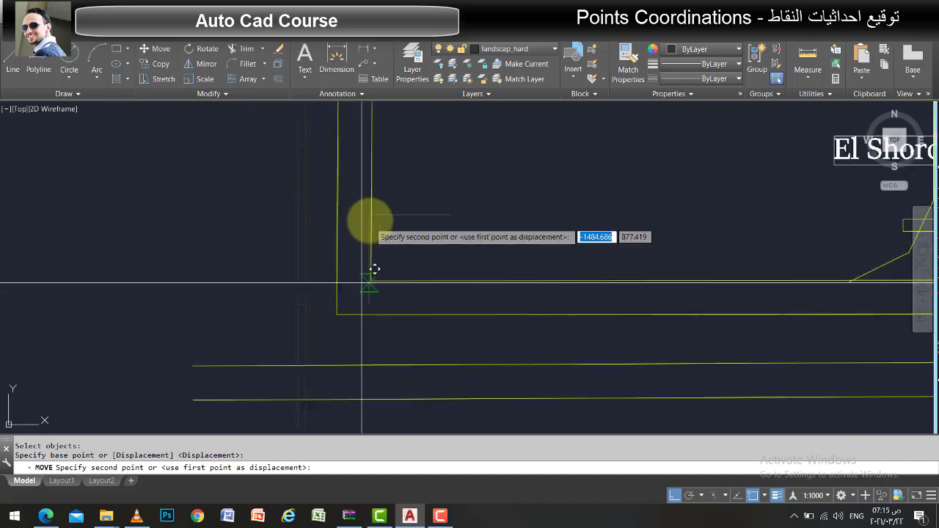
click(366, 213)
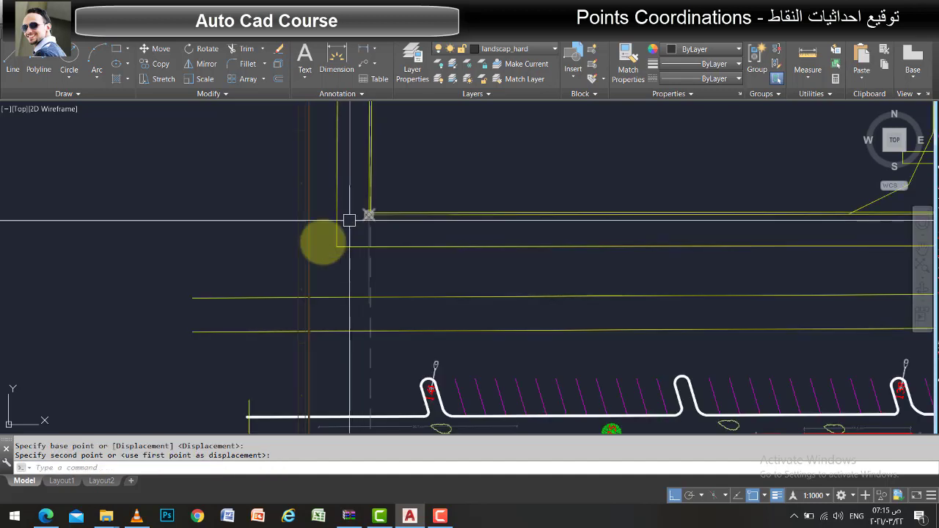
scroll(355, 250, up, 3)
Erase the stray vertical line at the median corner
scroll(382, 210, up, 1)
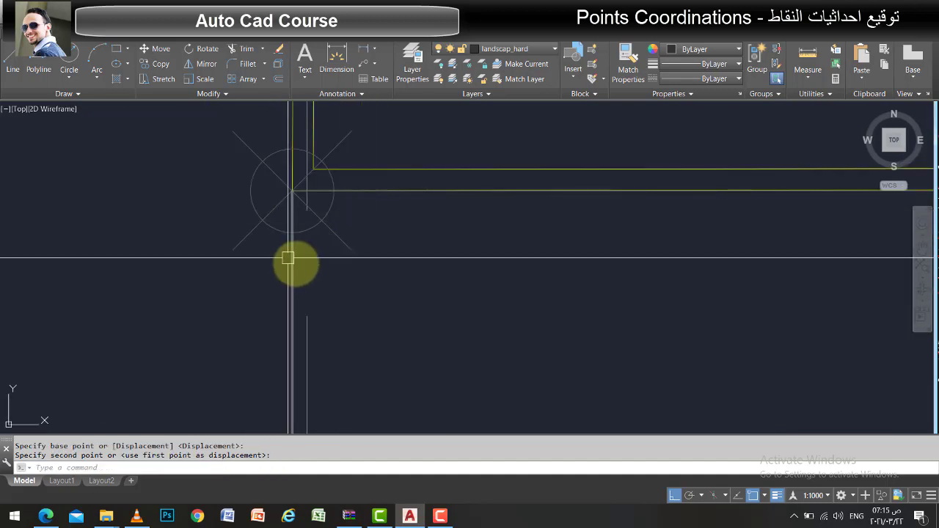
click(291, 262)
click(264, 277)
key(Delete)
scroll(480, 287, down, 3)
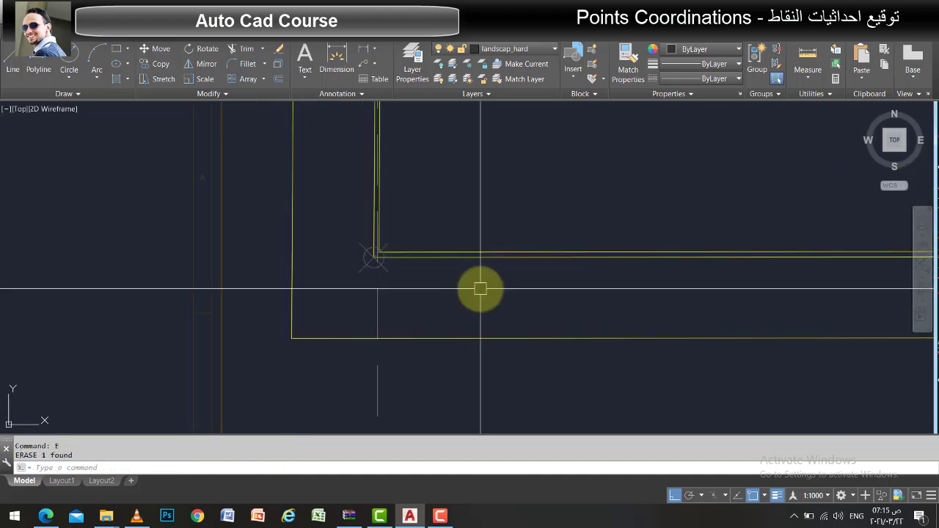
Query the corner point with ID to confirm it reads 0,0,0
text(ID)
key(Return)
scroll(404, 287, up, 2)
scroll(389, 253, up, 1)
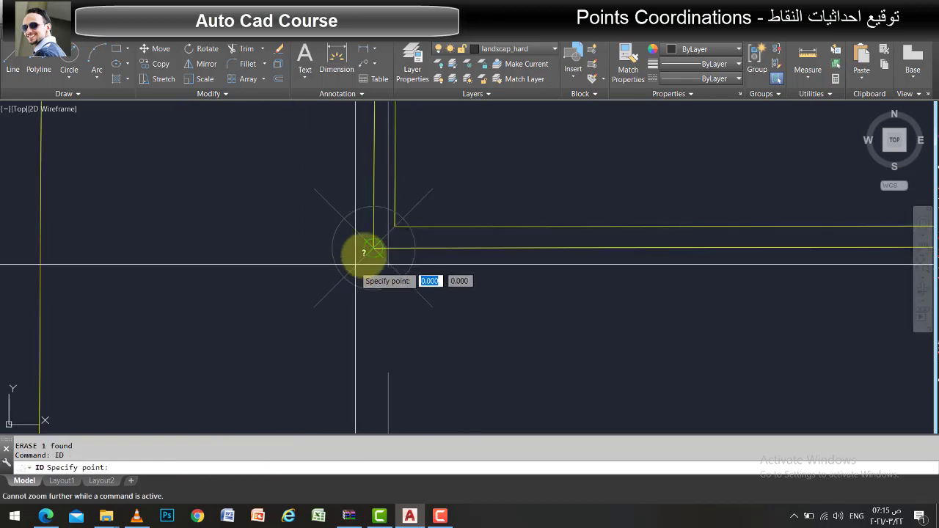
click(369, 252)
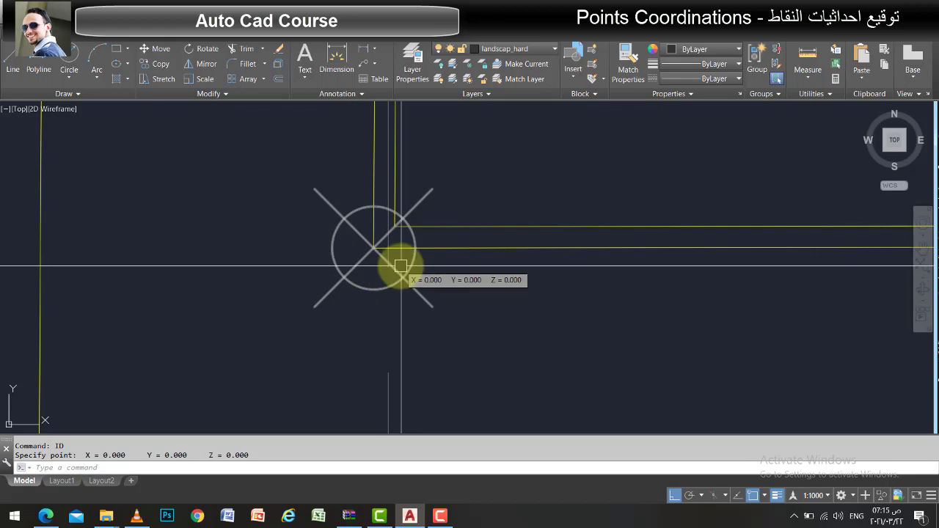
Open an empty multiline text box beside the corner point
text(t)
key(Return)
click(374, 248)
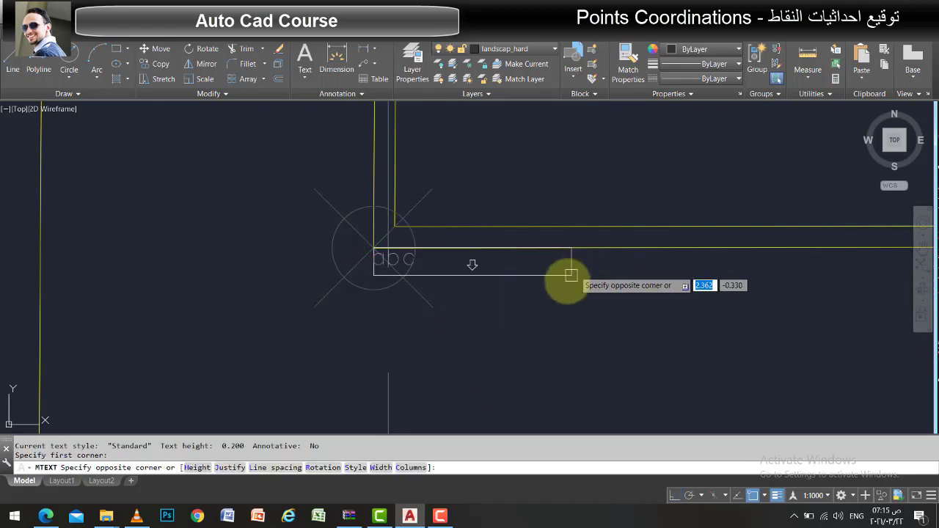
key(Escape)
key(Return)
click(455, 298)
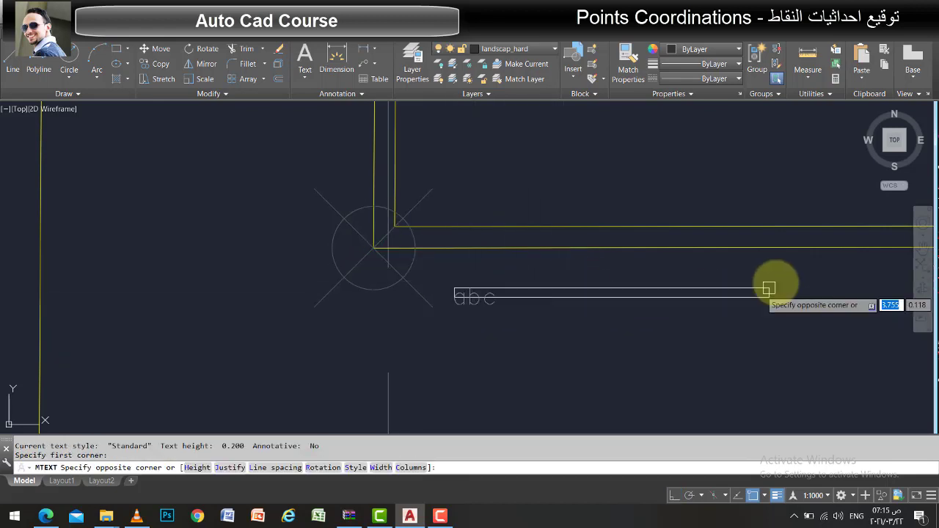
click(805, 269)
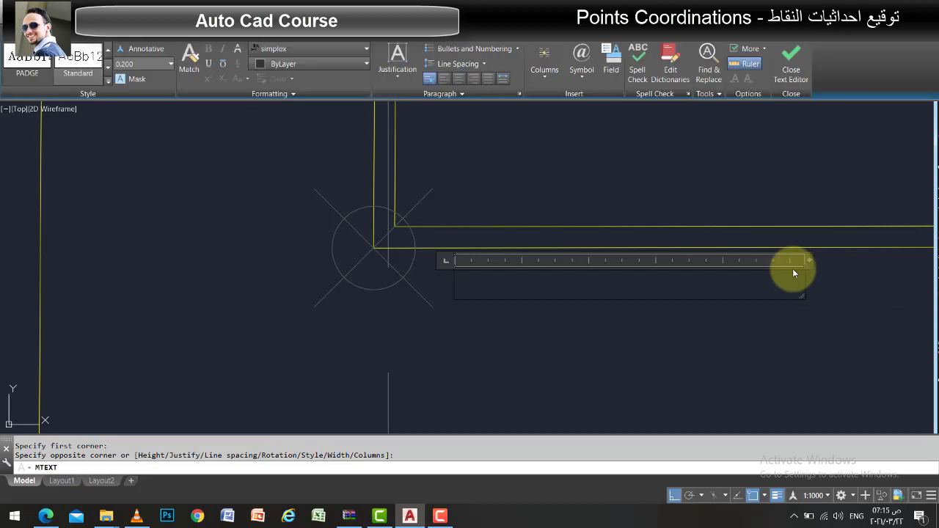
Insert an Objects field linked to the corner point's Position, reading 0.000, 0.000
right_click(470, 284)
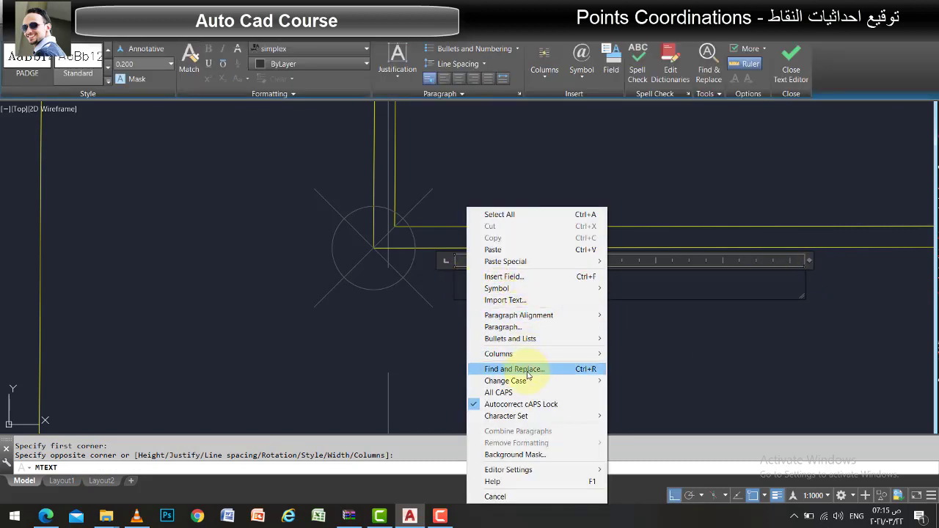
click(514, 276)
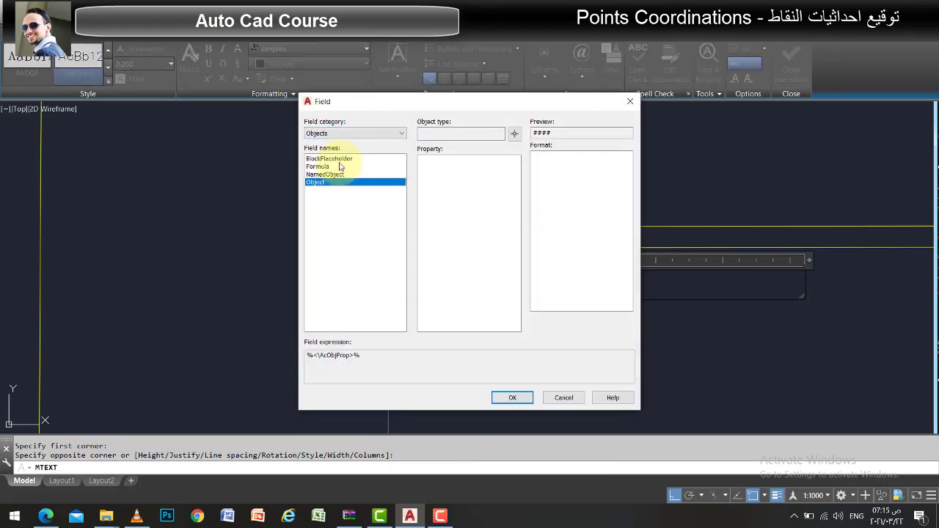
click(356, 134)
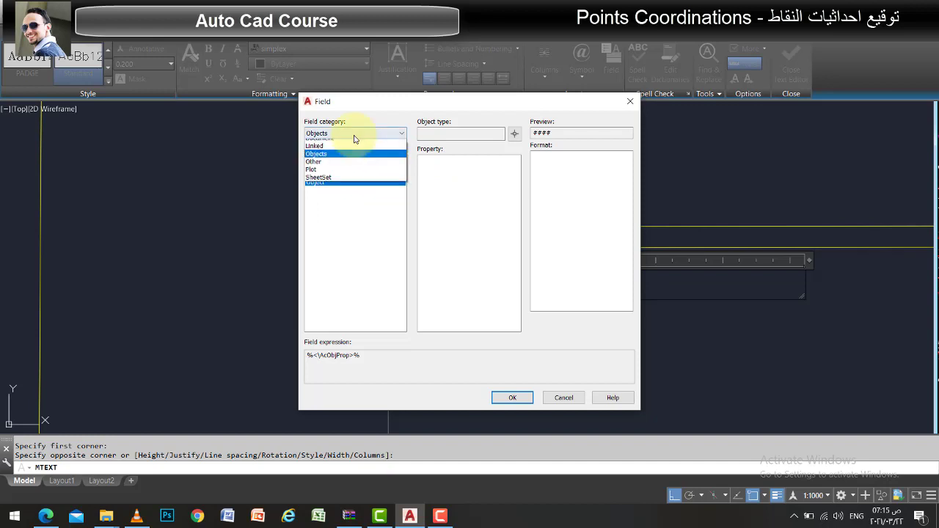
click(353, 138)
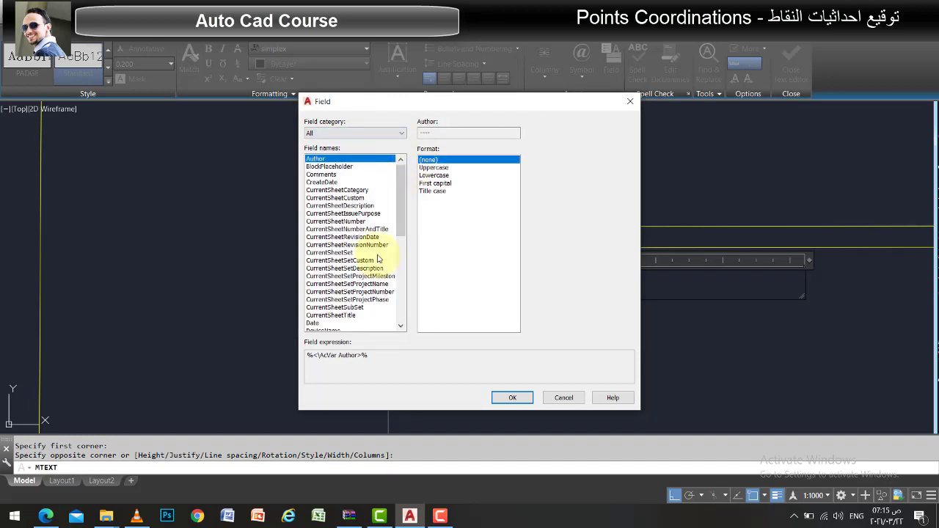
click(333, 135)
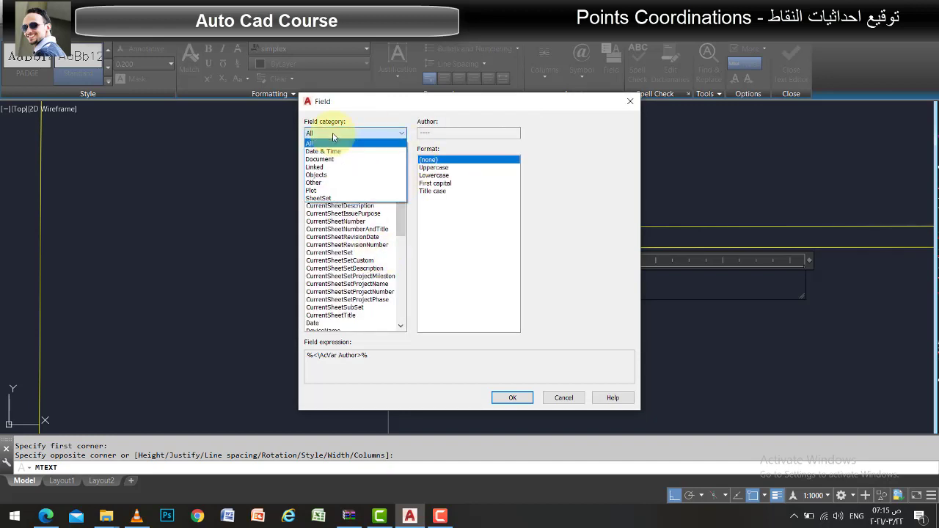
click(324, 177)
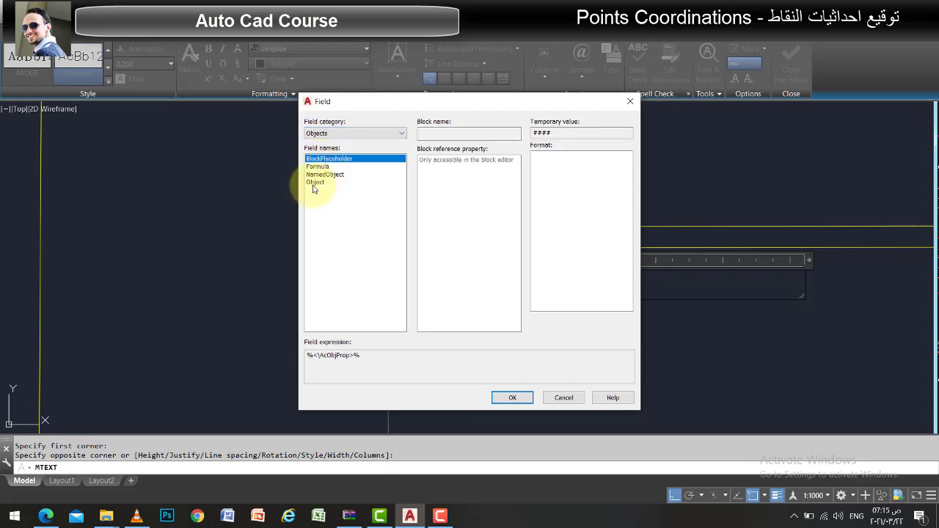
click(315, 183)
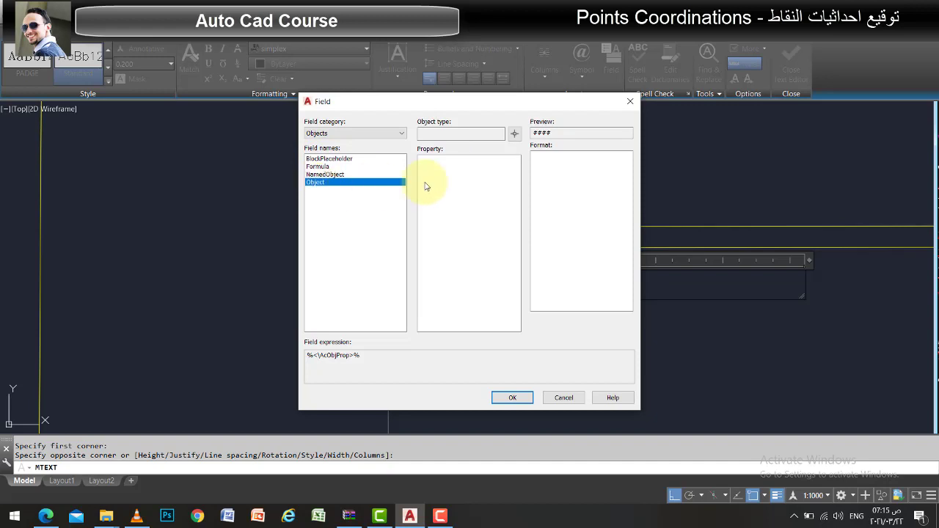
click(515, 135)
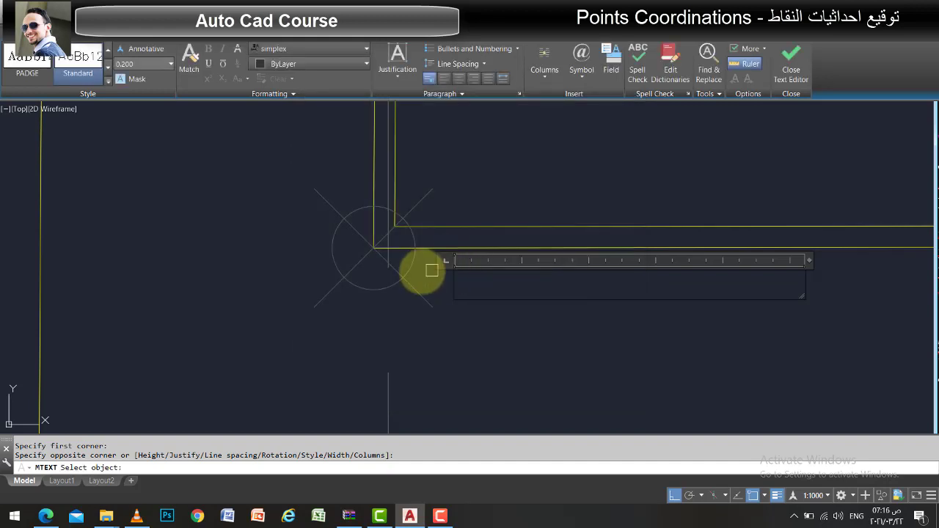
click(401, 274)
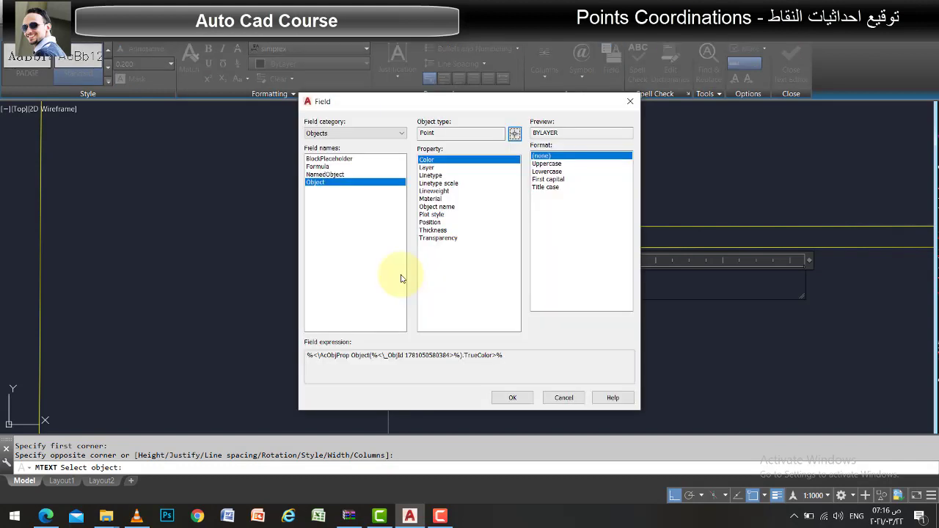
click(431, 223)
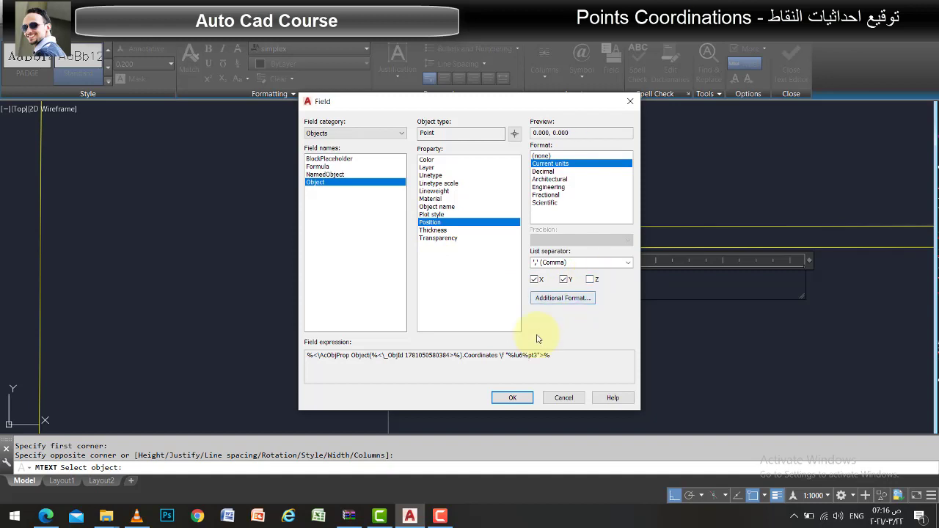
click(513, 397)
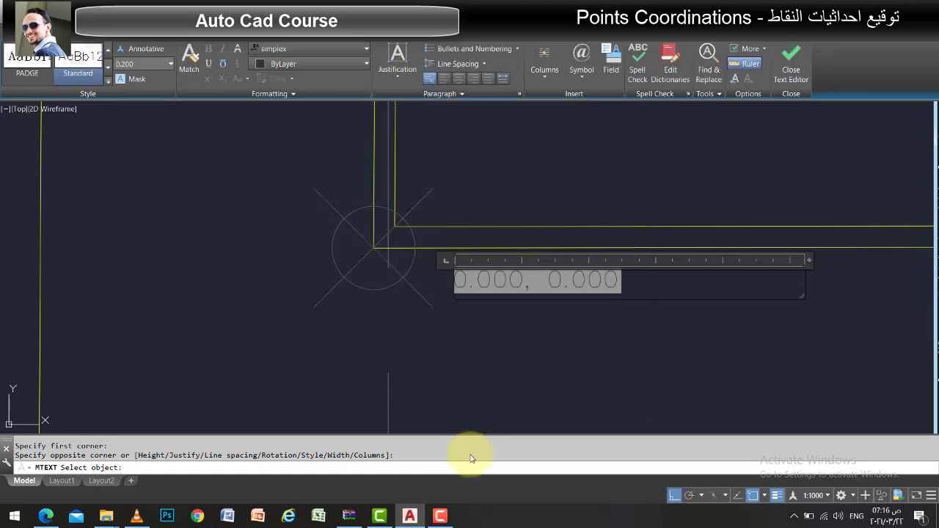
Edit the coordinate field to Decimal 0.00 precision so the label reads 0.00, 0.00
click(477, 385)
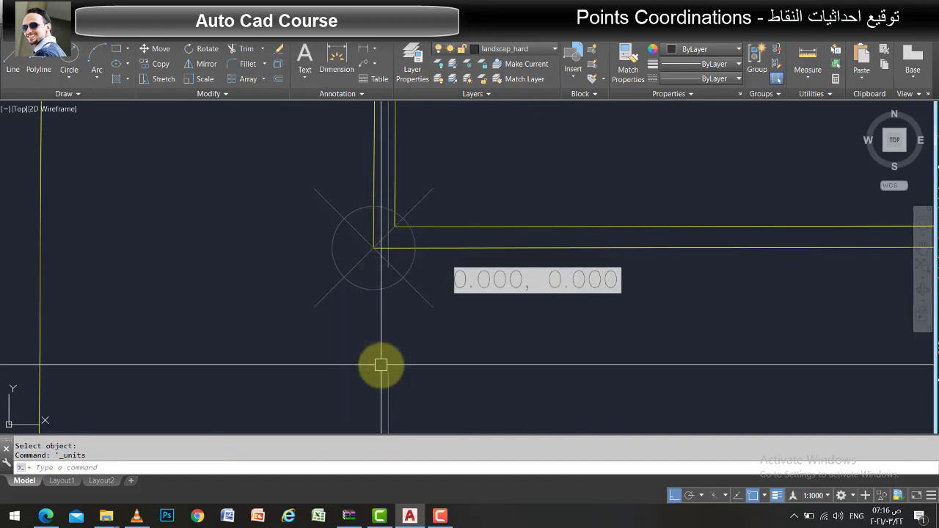
click(499, 281)
double_click(499, 281)
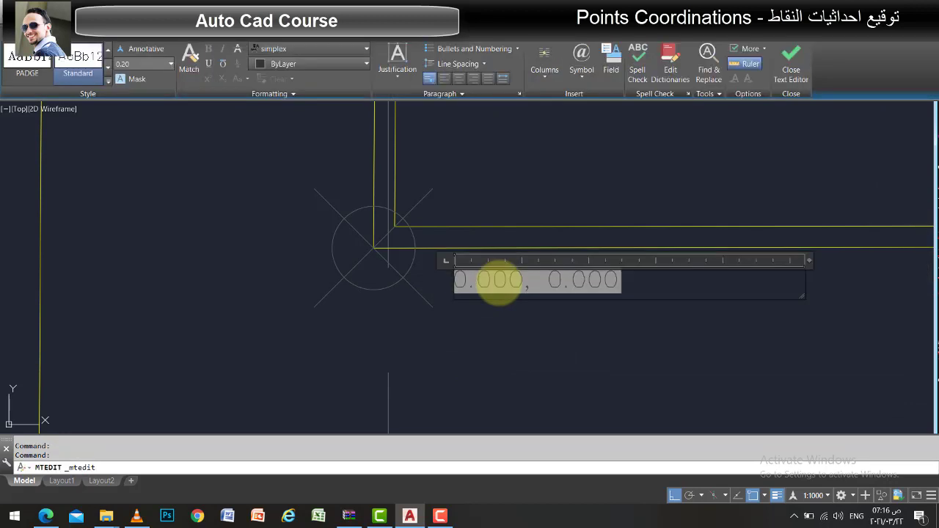
key(ctrl+a)
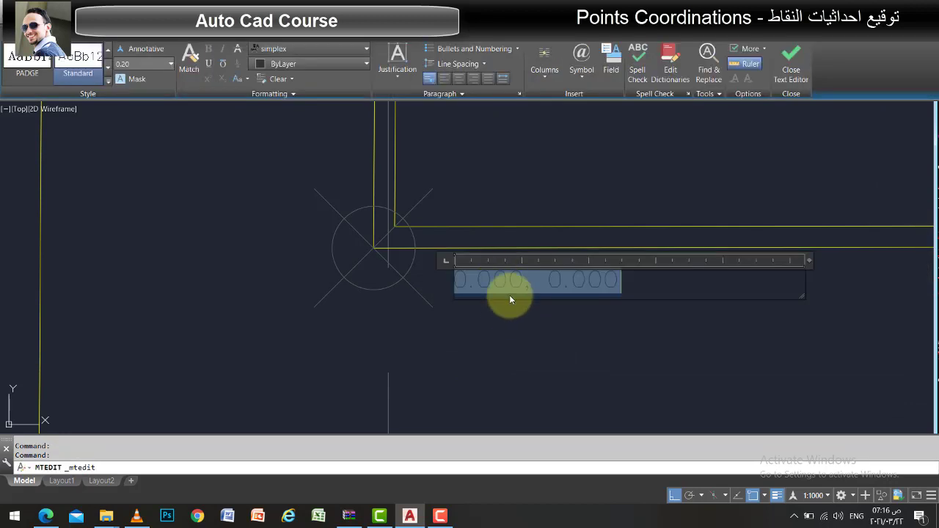
right_click(514, 288)
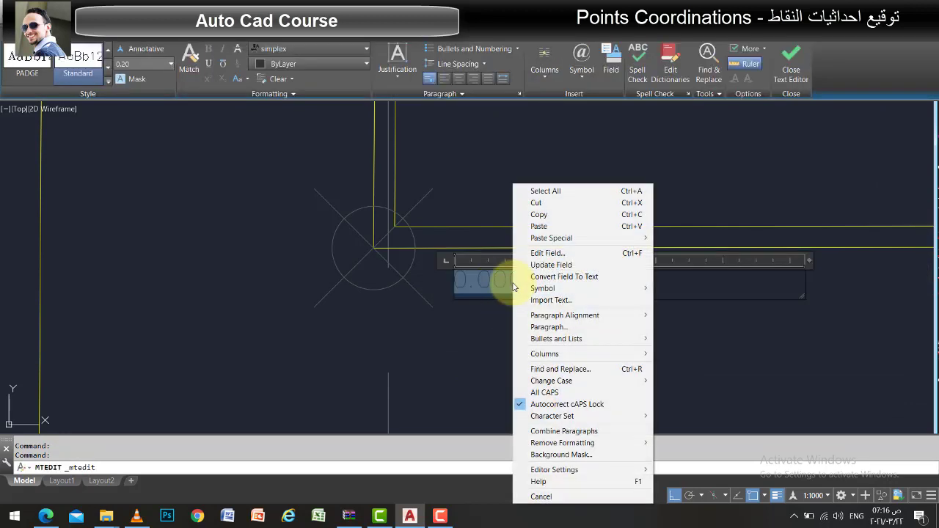
click(562, 254)
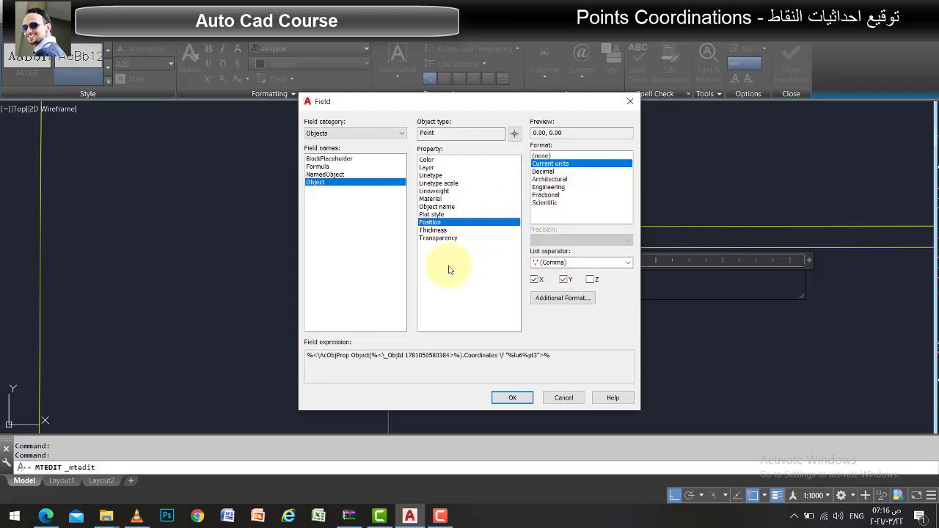
click(516, 399)
click(505, 345)
text(c)
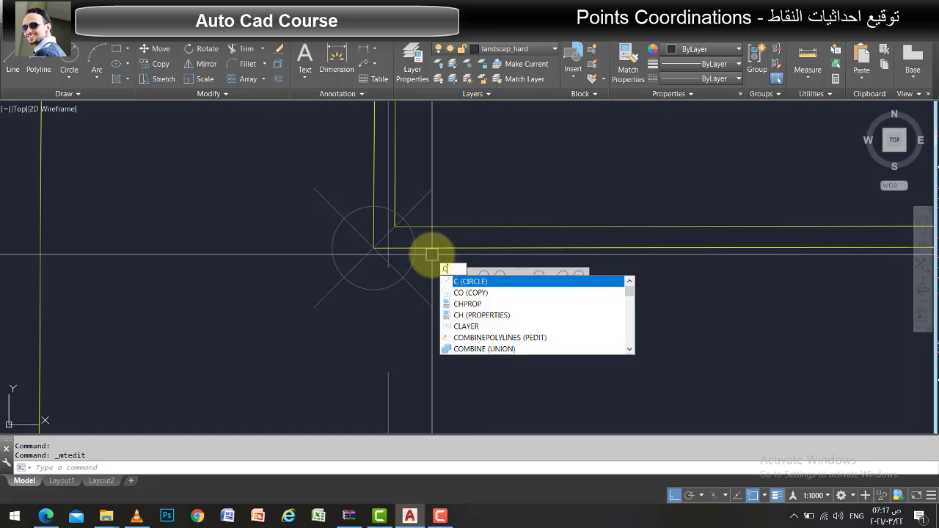
Copy the marker and its label from its centre to the top, bottom, left and upper-left red corners
key(Return)
click(433, 254)
scroll(402, 160, up, 3)
scroll(399, 272, down, 3)
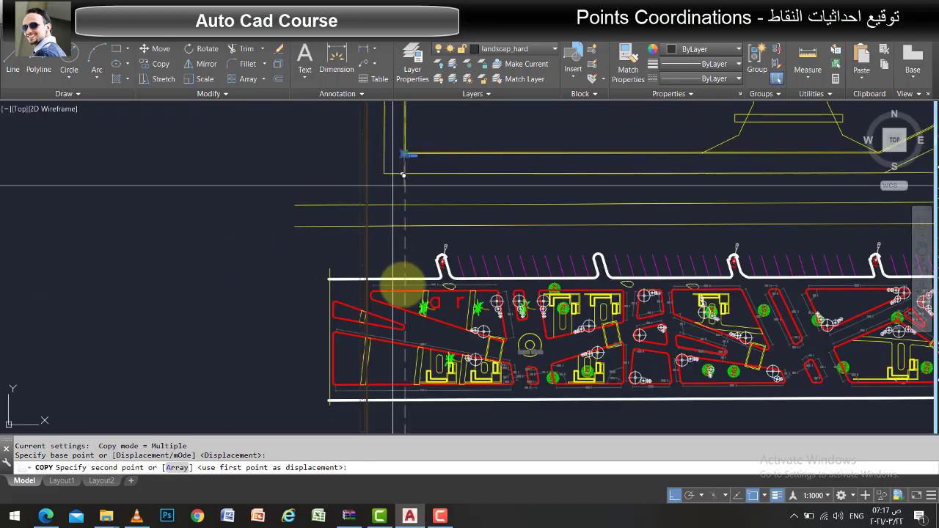
scroll(360, 290, up, 3)
scroll(471, 232, up, 2)
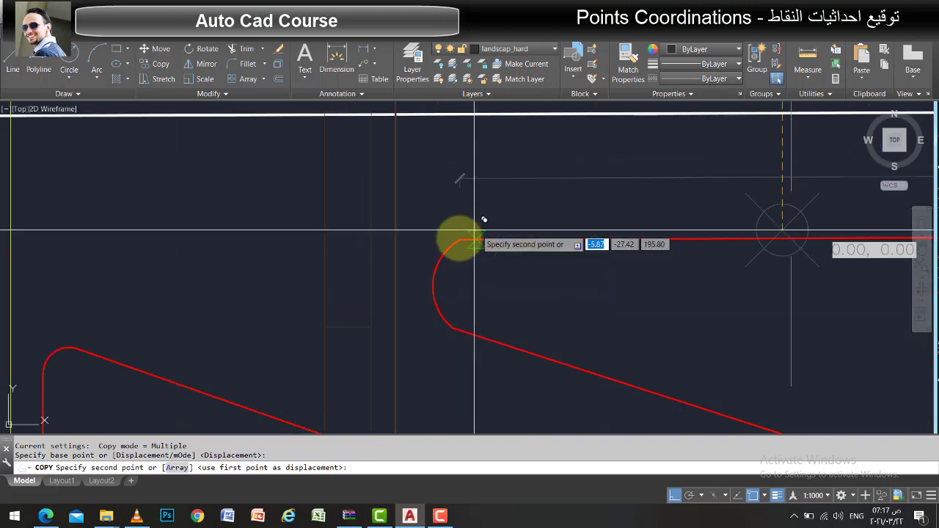
click(459, 239)
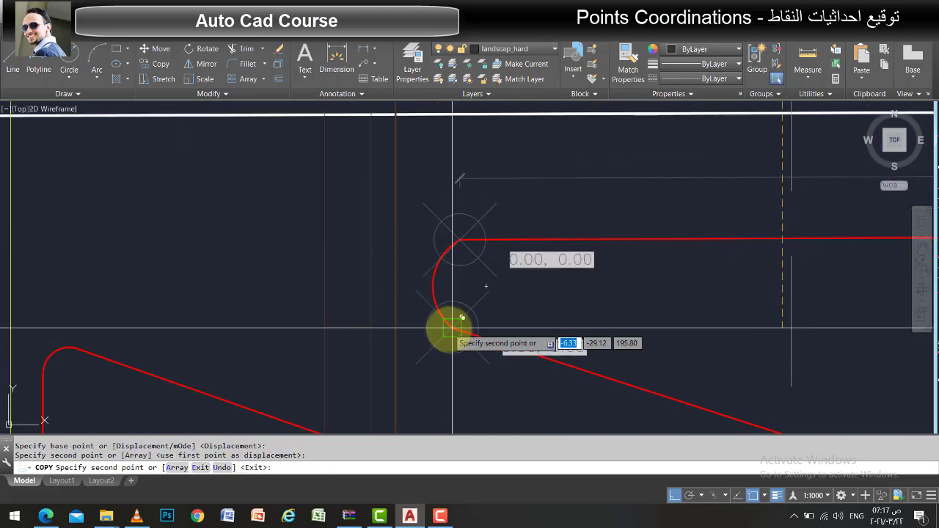
click(462, 332)
scroll(510, 263, down, 1)
scroll(505, 254, down, 2)
scroll(213, 320, up, 2)
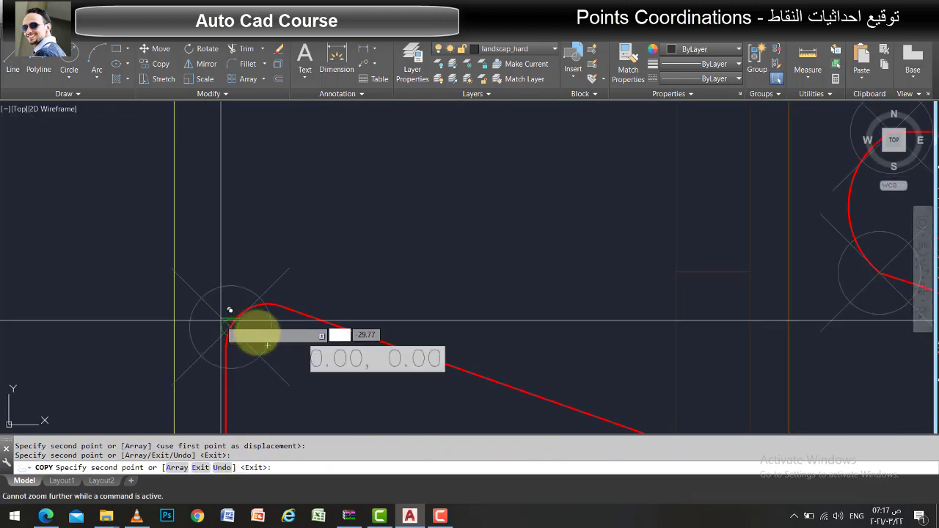
scroll(283, 303, up, 2)
click(286, 303)
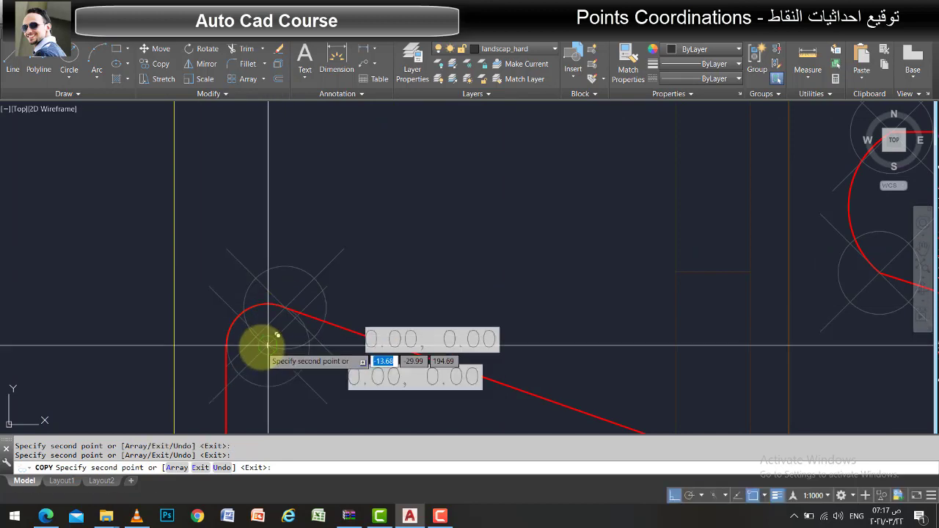
scroll(314, 242, down, 3)
scroll(303, 240, up, 3)
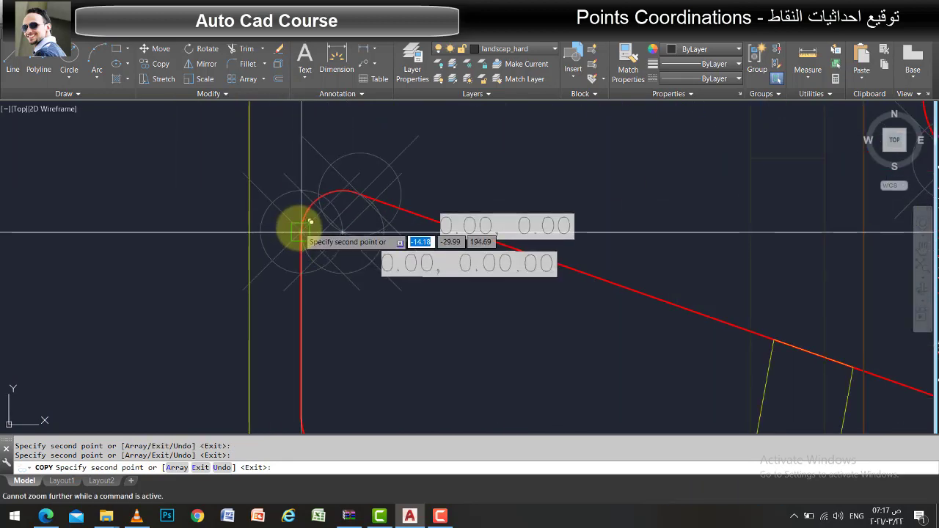
click(307, 224)
key(Return)
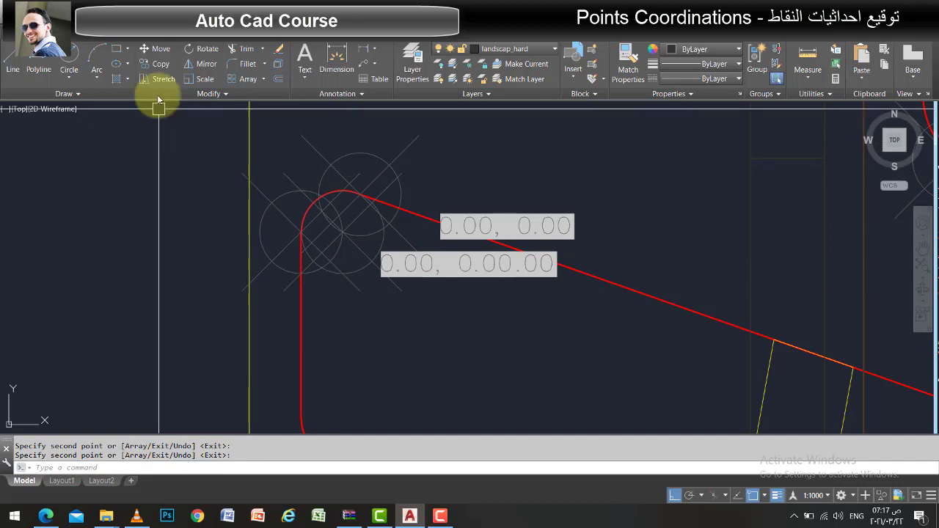
Set the Point Style size to 5
click(147, 33)
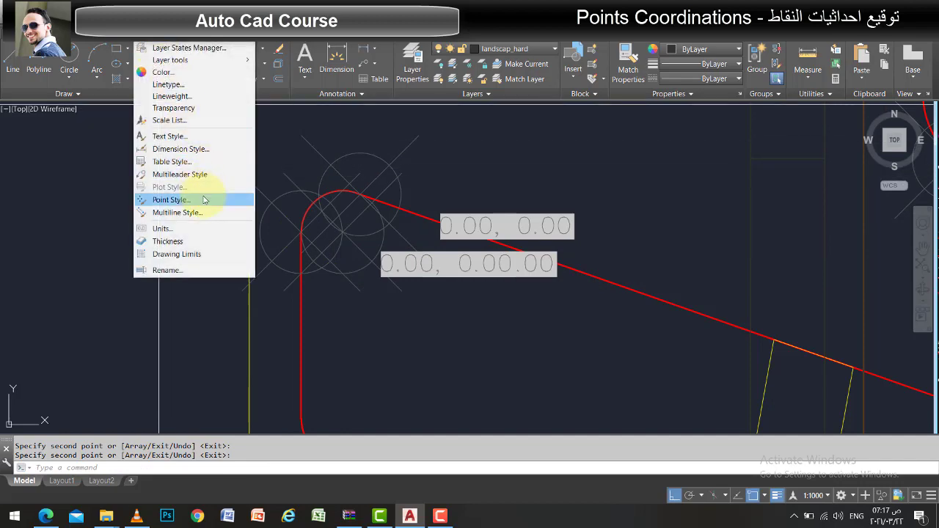
click(220, 196)
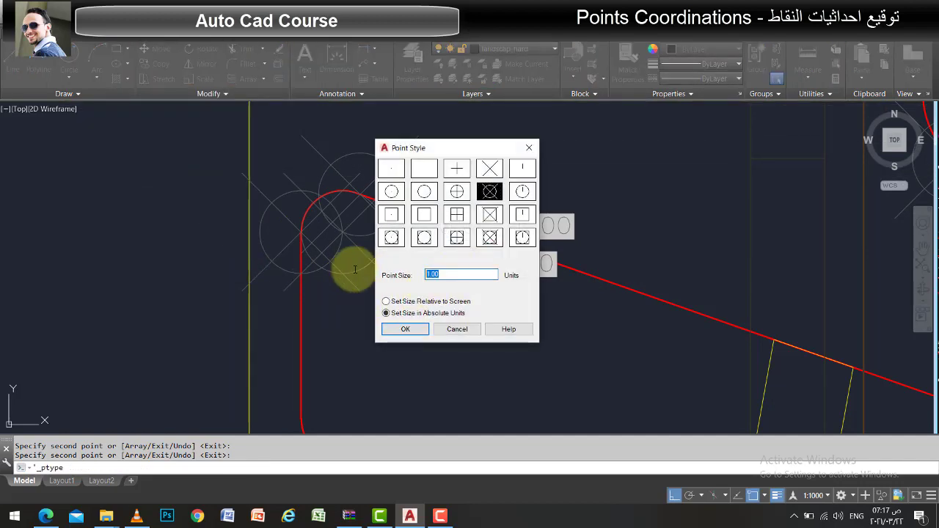
key(BackSpace)
text(5)
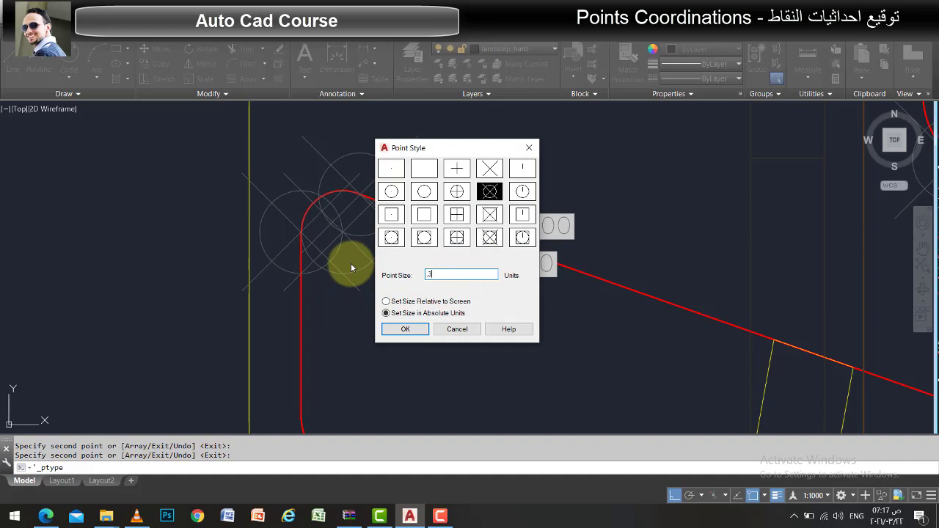
key(Return)
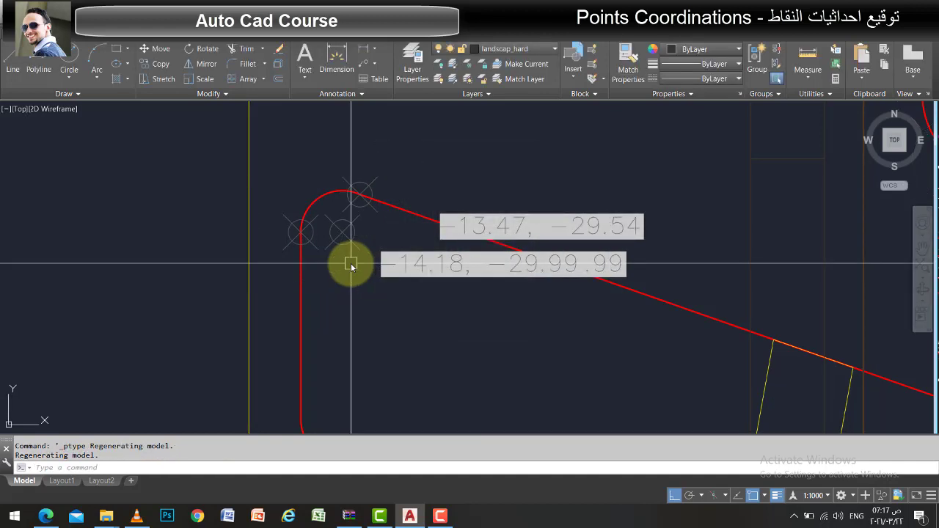
Delete the malformed -14.18, -29.99.99 coordinate label
key(shift+Home)
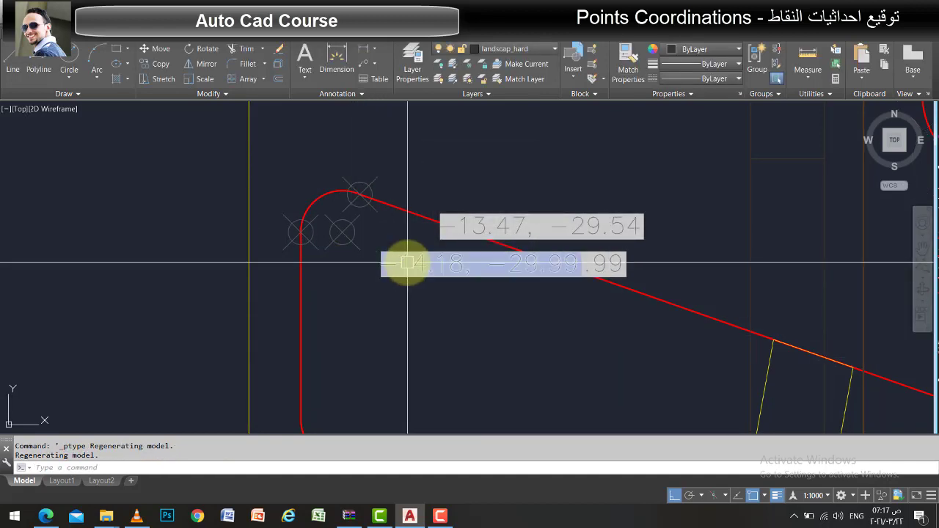
key(Delete)
scroll(408, 262, down, 3)
scroll(411, 301, up, 2)
scroll(397, 265, up, 2)
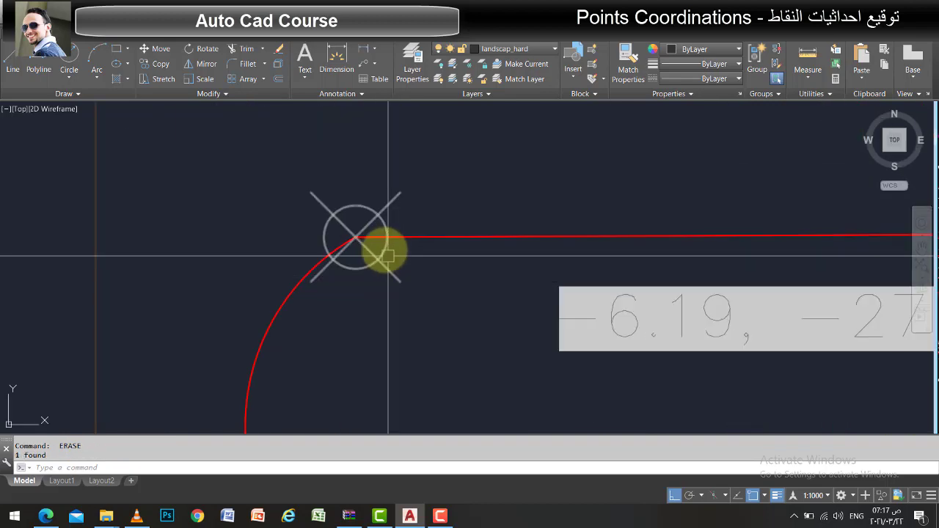
scroll(383, 247, down, 1)
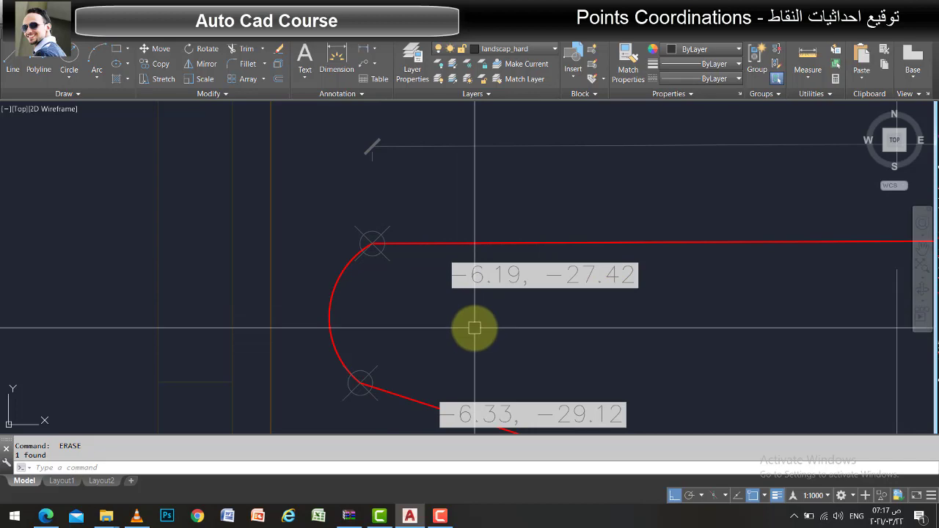
scroll(475, 328, down, 3)
scroll(472, 325, down, 2)
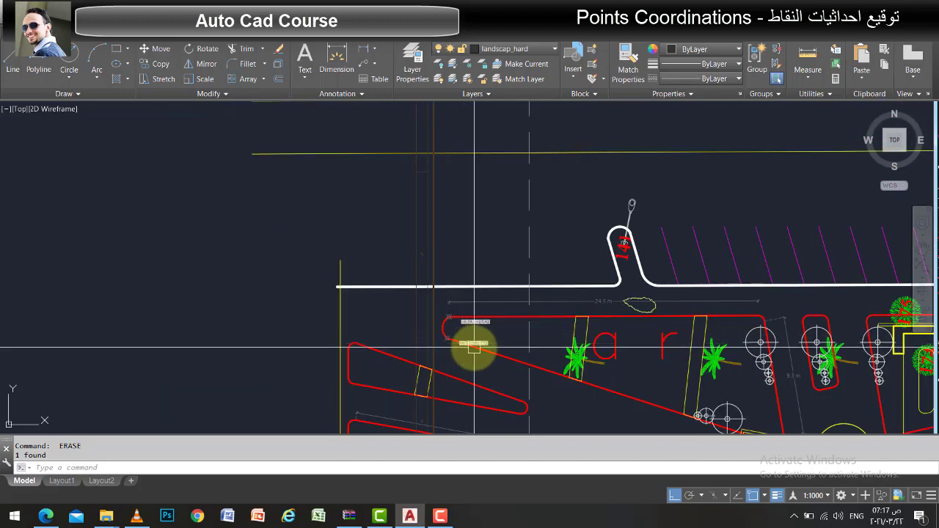
scroll(470, 345, up, 1)
scroll(464, 334, down, 2)
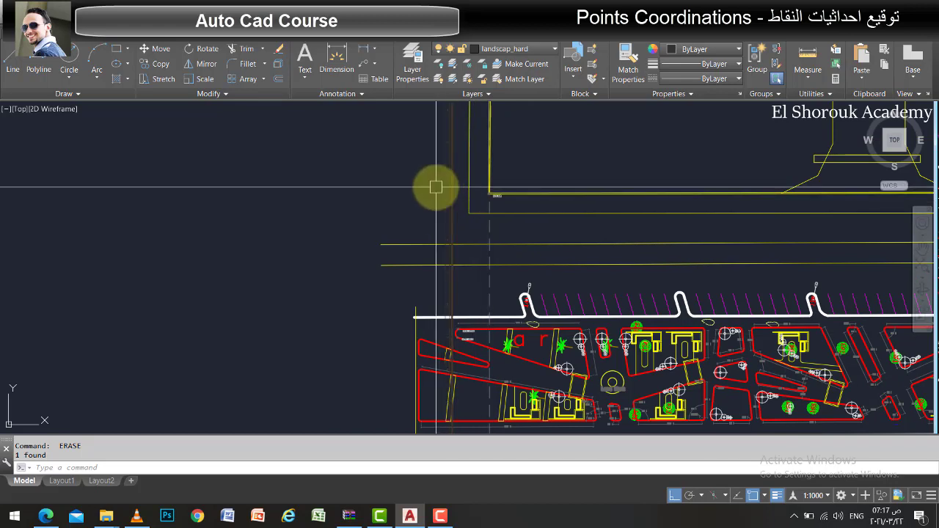
scroll(474, 367, up, 1)
scroll(433, 360, up, 3)
Run REGENALL so every coordinate field updates
scroll(396, 330, up, 3)
right_click(388, 319)
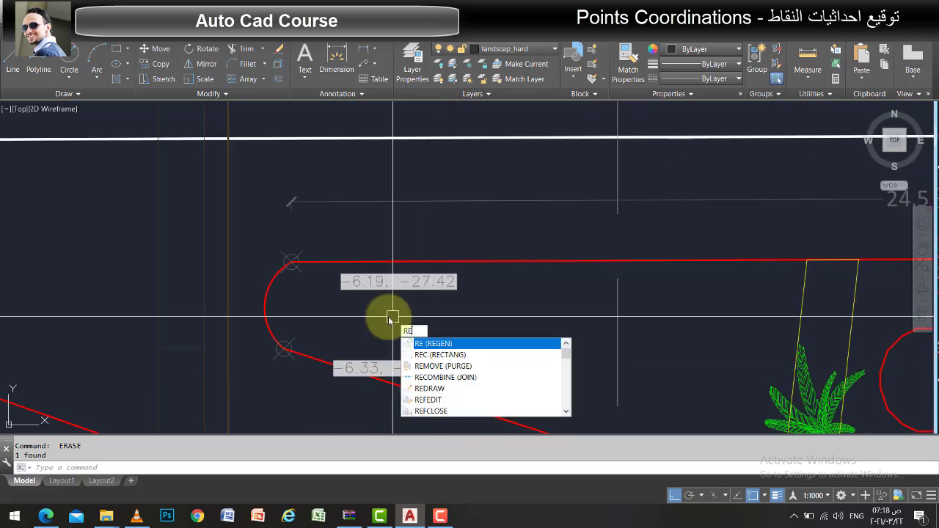
key(Escape)
text(reg)
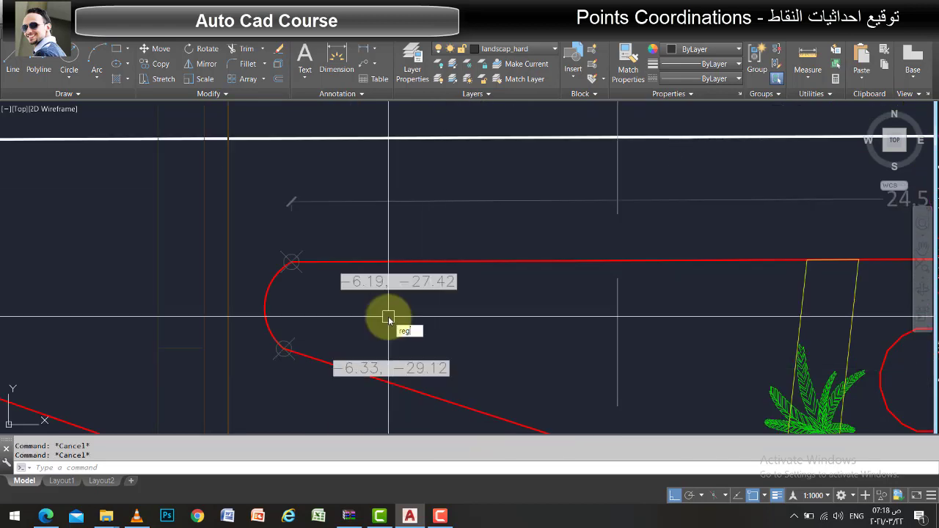
text(en)
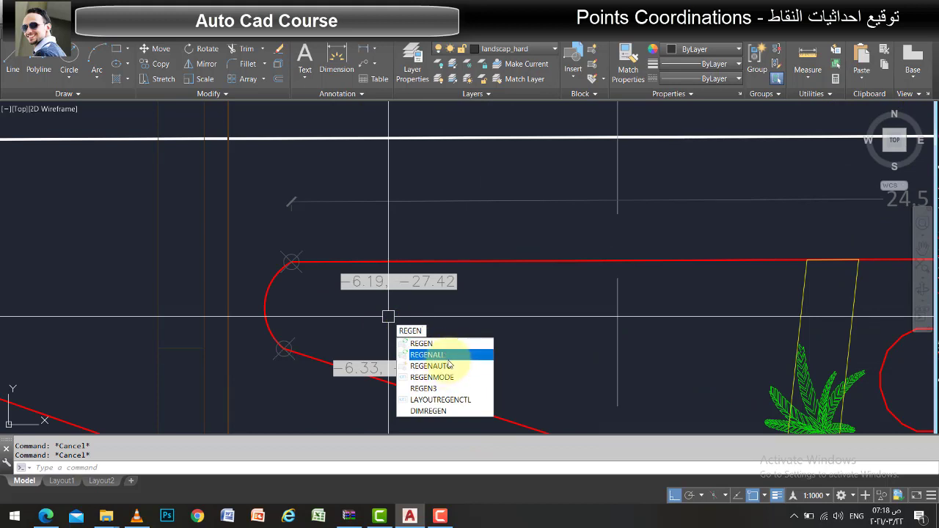
click(440, 355)
text(m)
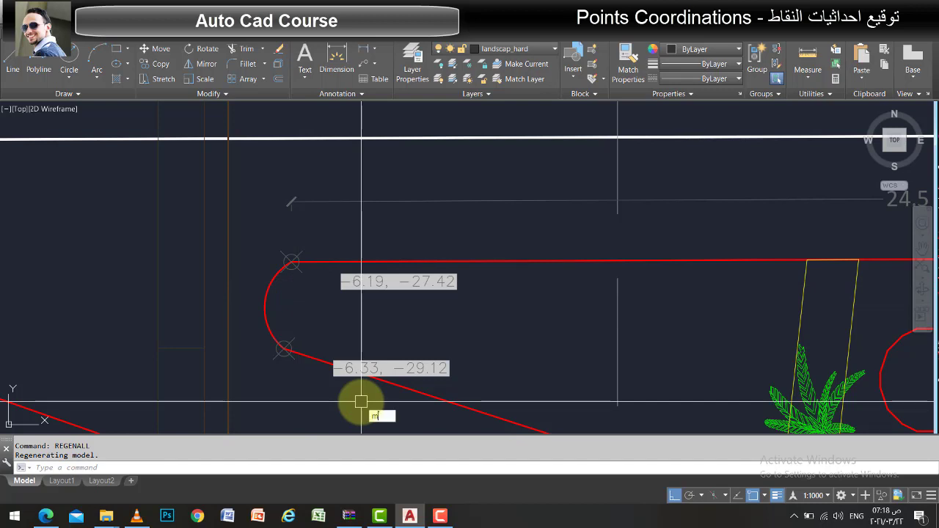
Move the -6.19, -27.42 and -6.33, -29.12 labels slightly left
key(Return)
click(319, 402)
click(496, 235)
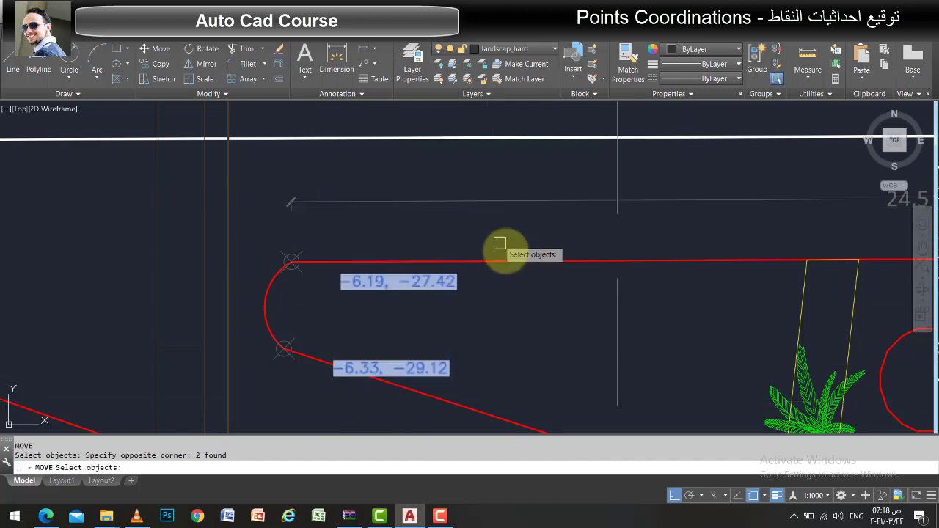
key(Return)
click(549, 314)
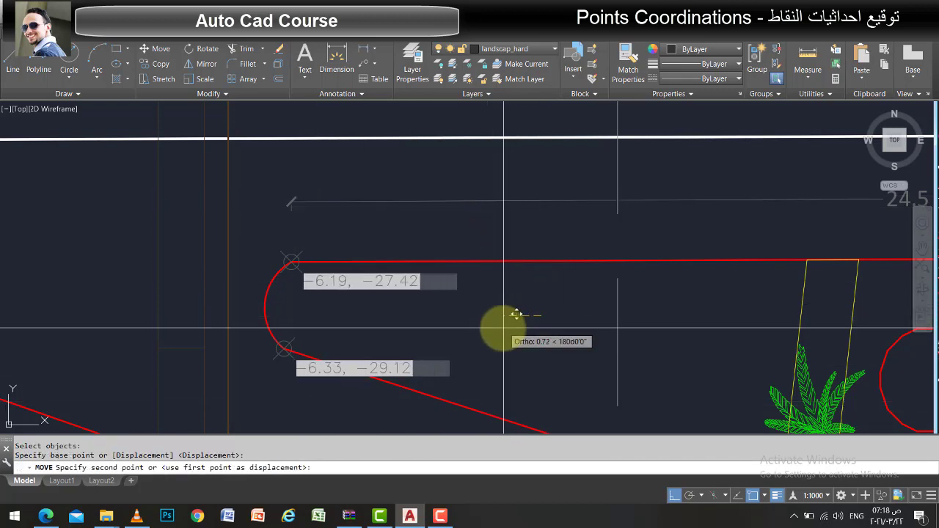
click(493, 329)
scroll(386, 399, down, 3)
scroll(424, 323, down, 2)
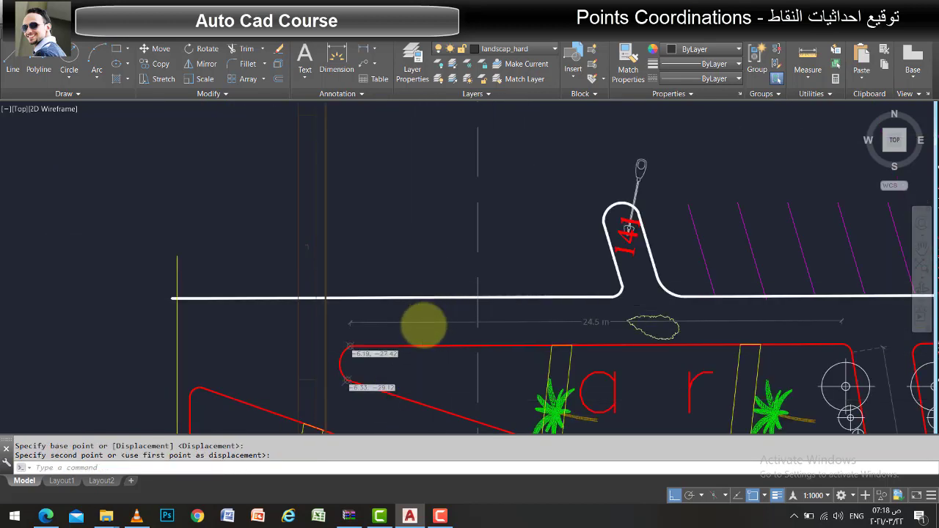
scroll(472, 139, down, 3)
scroll(462, 120, up, 5)
scroll(450, 147, up, 3)
scroll(472, 171, up, 2)
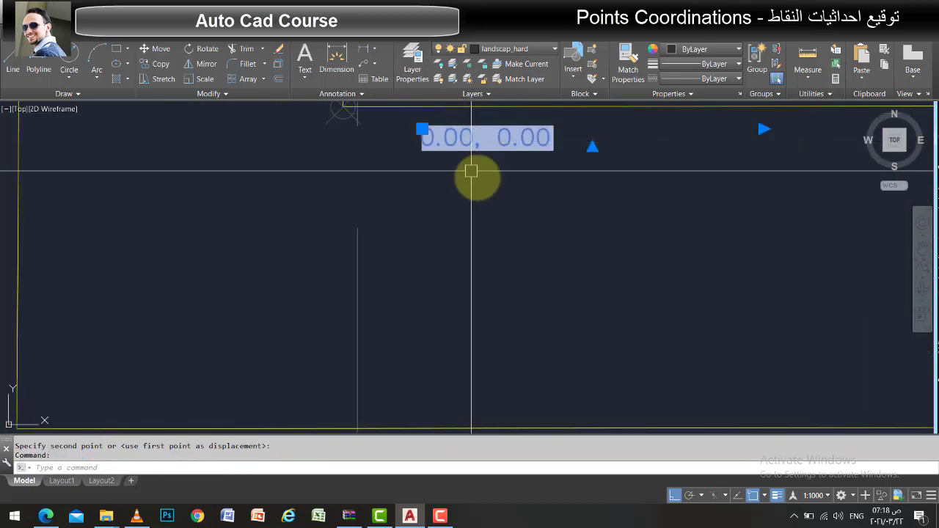
Move the 0.00, 0.00 label beside the origin marker
text(m)
key(Return)
click(500, 201)
click(440, 213)
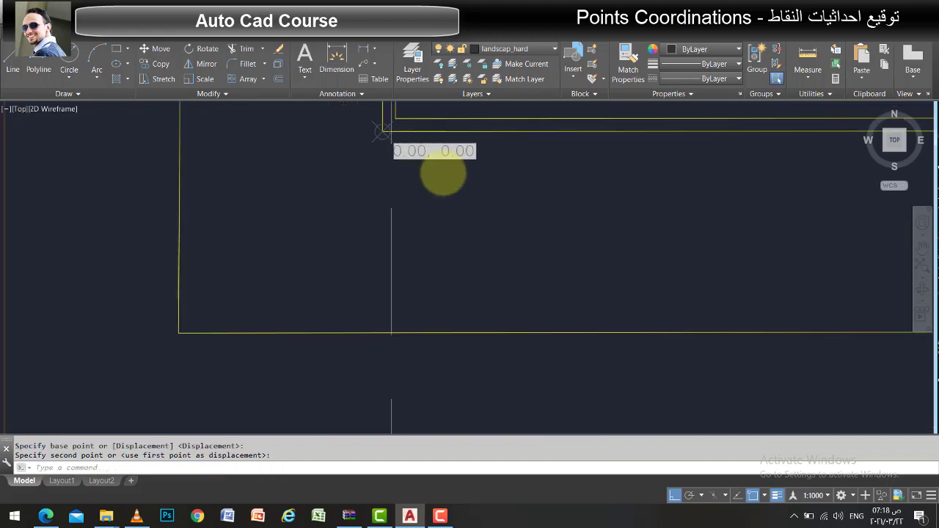
scroll(399, 193, down, 5)
scroll(395, 337, up, 4)
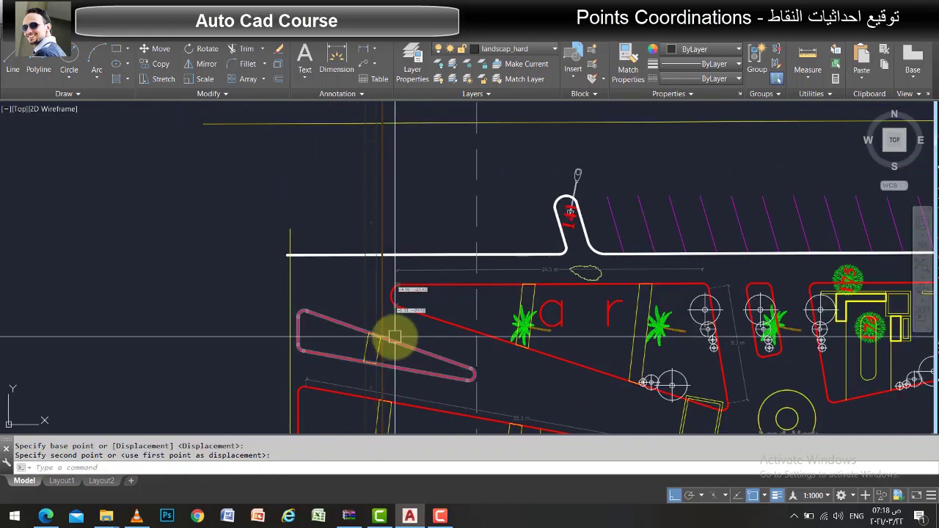
Copy the lower marker and its label, using the marker centre as base point
text(co)
key(Return)
scroll(398, 294, up, 5)
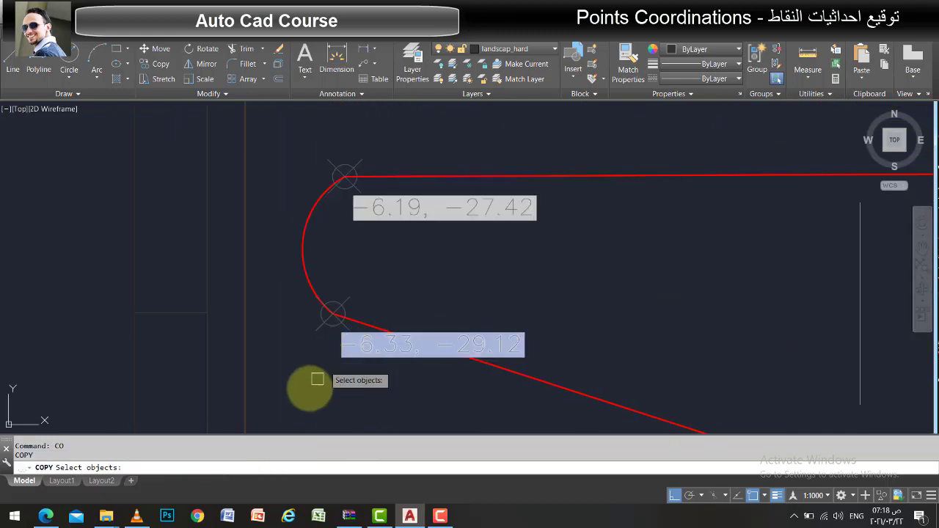
click(277, 396)
click(572, 274)
scroll(322, 320, up, 6)
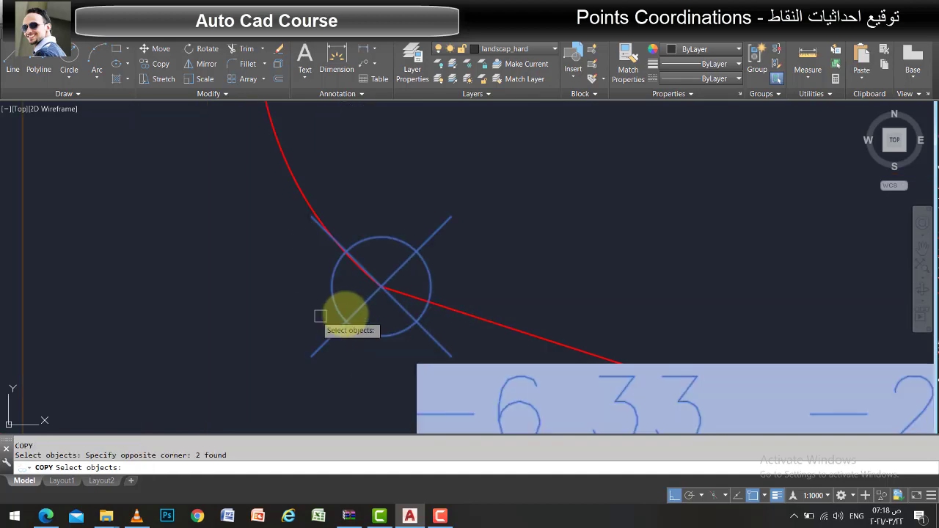
key(Return)
click(382, 286)
scroll(382, 286, down, 4)
scroll(398, 199, down, 3)
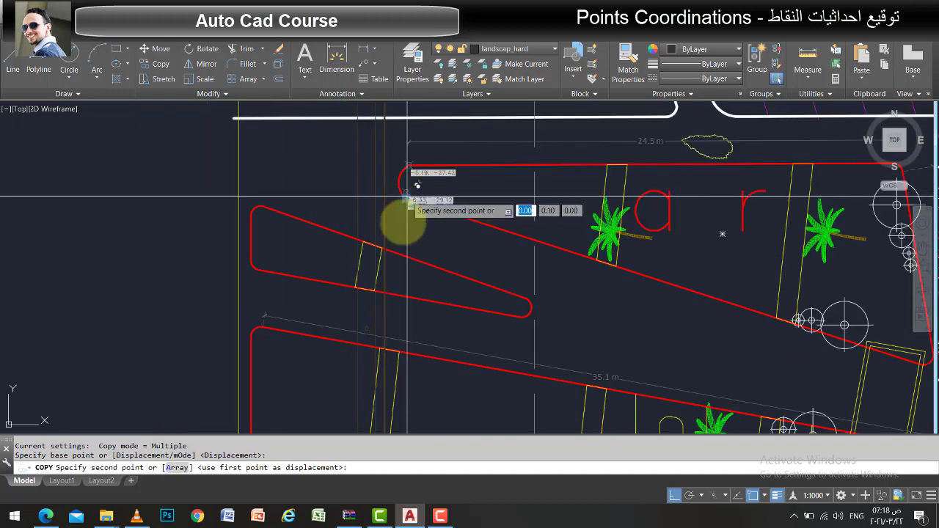
scroll(408, 212, up, 2)
scroll(411, 210, down, 5)
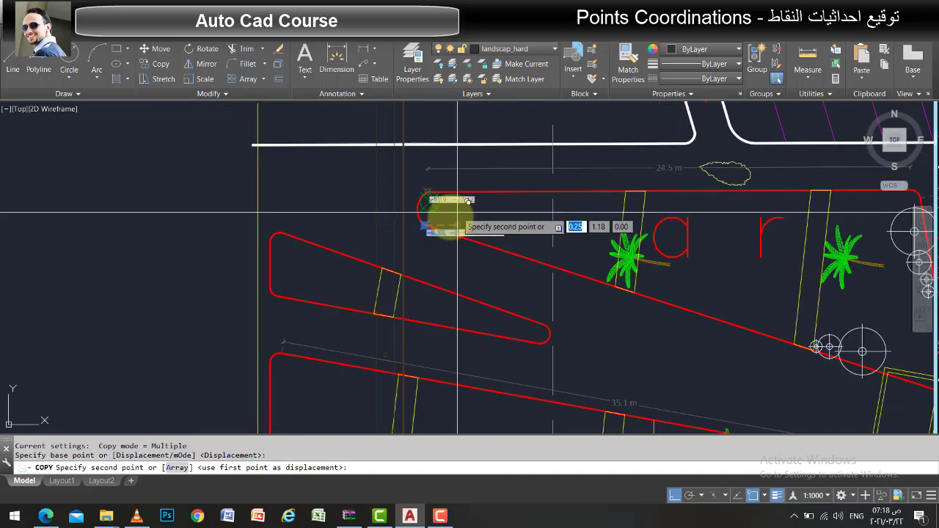
scroll(290, 237, up, 5)
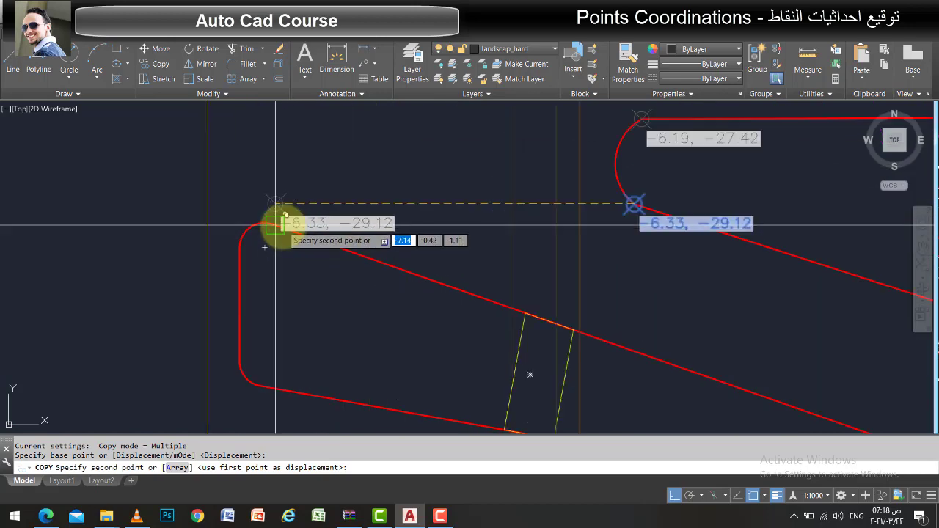
Place the label copies at the red bed's two left-end corners
click(276, 224)
scroll(242, 249, up, 2)
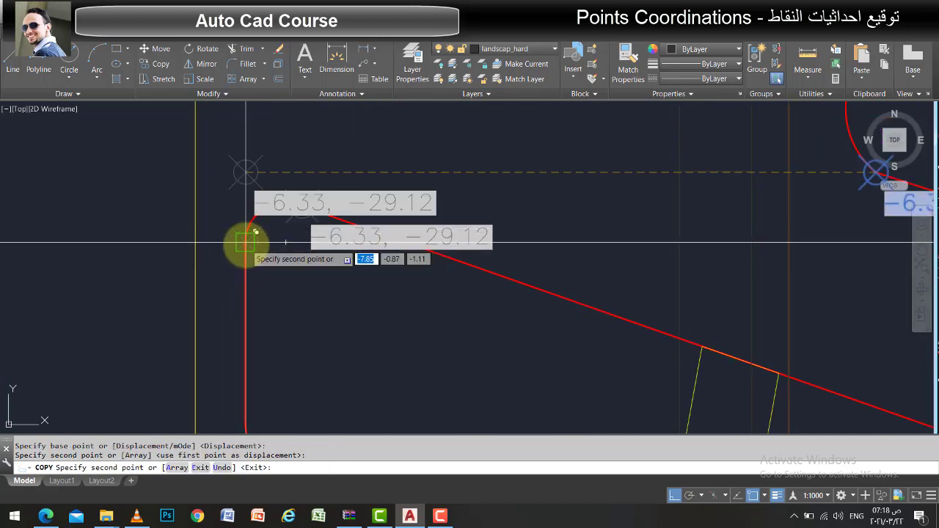
click(248, 246)
scroll(389, 126, down, 3)
scroll(541, 310, down, 2)
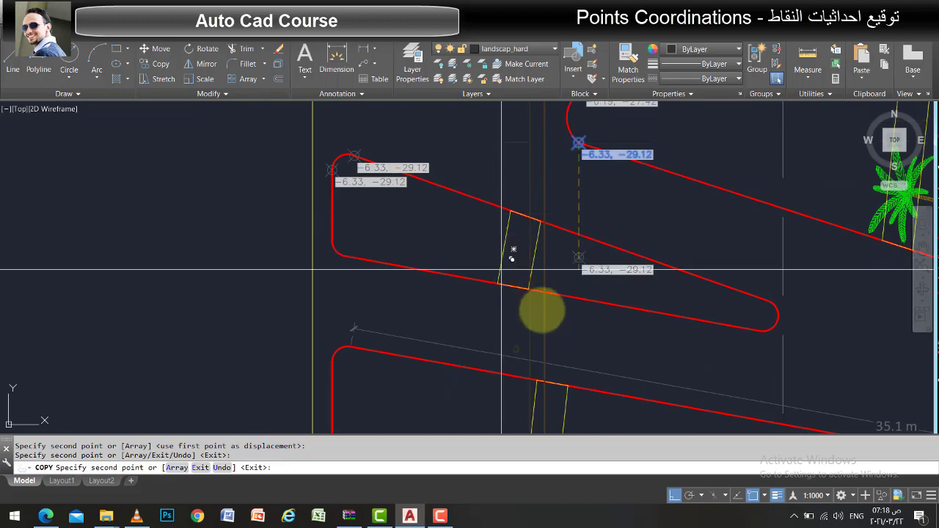
scroll(348, 243, up, 3)
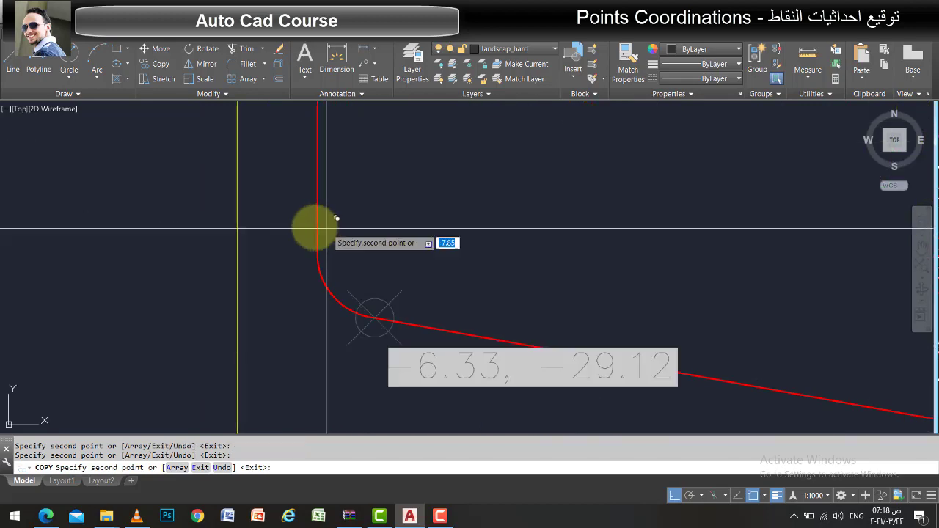
scroll(250, 220, down, 1)
scroll(377, 310, down, 4)
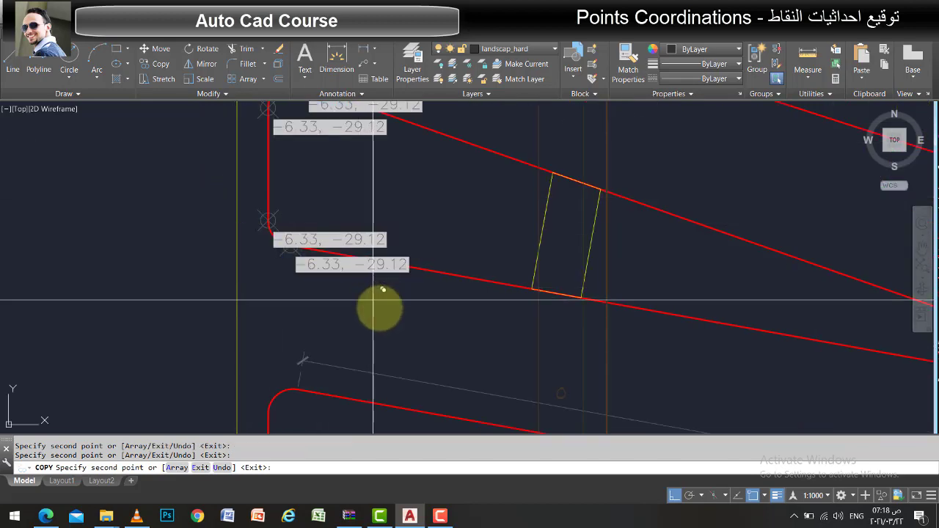
scroll(346, 272, down, 2)
scroll(388, 294, up, 1)
key(Return)
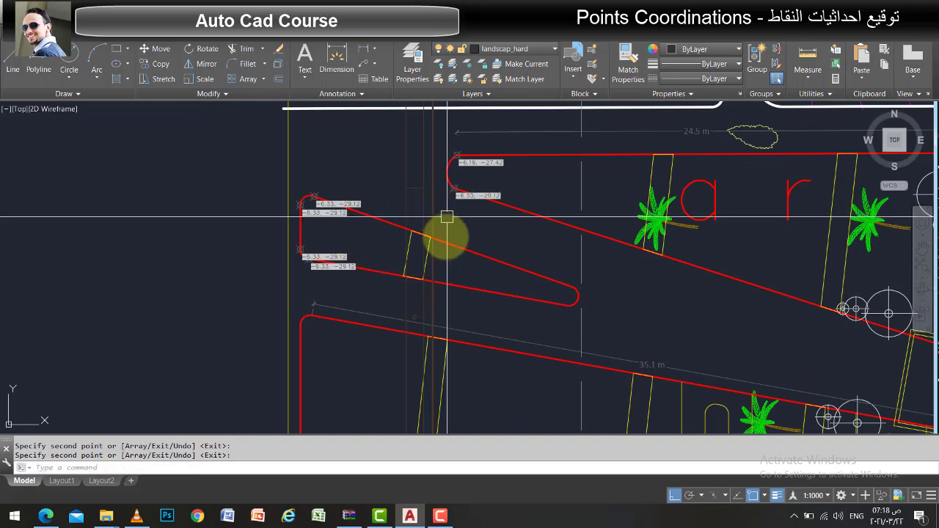
scroll(433, 250, down, 4)
scroll(429, 215, up, 6)
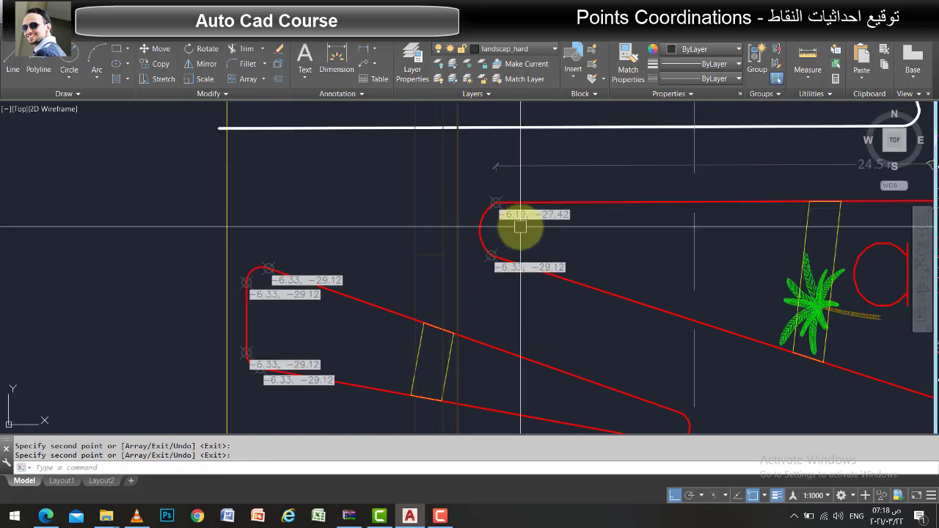
scroll(517, 224, up, 4)
scroll(294, 279, down, 6)
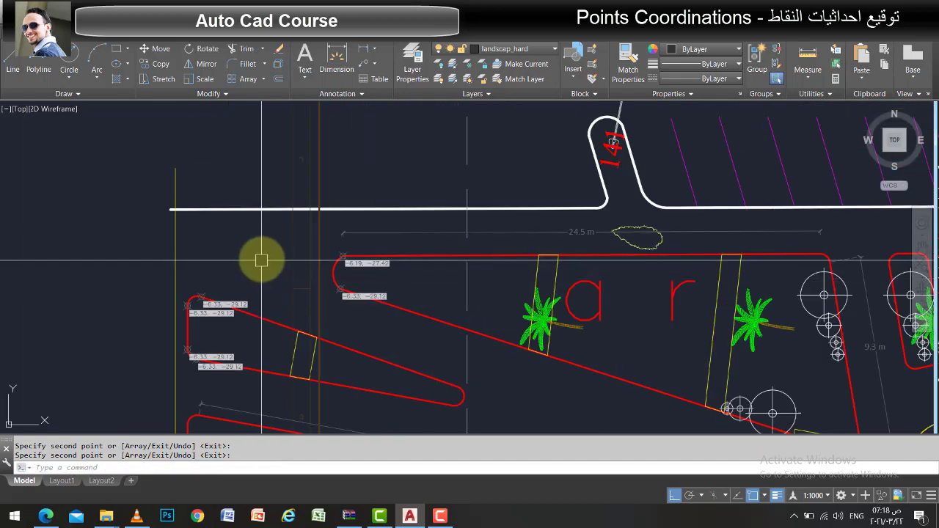
Copy the corner marker and its -6.33, -29.12 label onto two corners of the other median
text(co)
key(Return)
scroll(284, 261, up, 6)
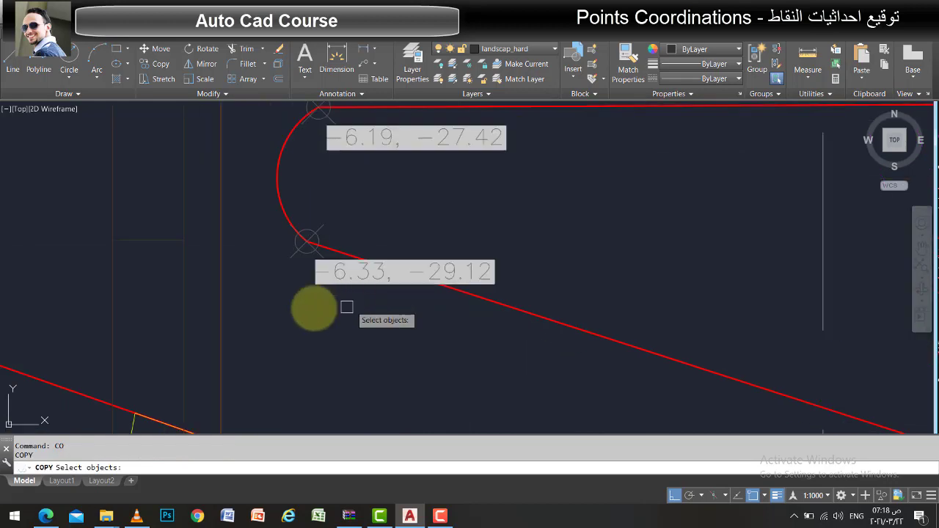
click(247, 331)
click(604, 204)
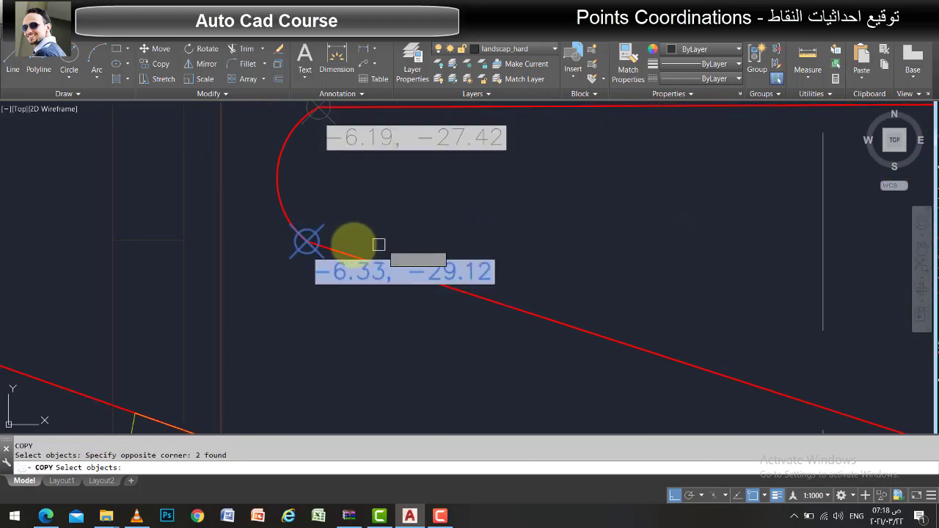
key(Return)
click(309, 236)
scroll(167, 214, down, 4)
scroll(167, 214, down, 5)
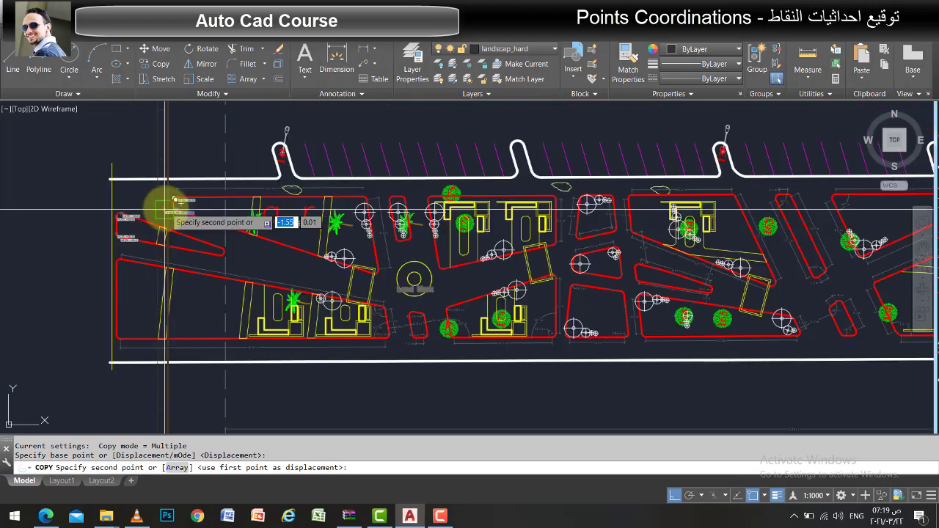
scroll(396, 220, up, 8)
scroll(369, 352, up, 3)
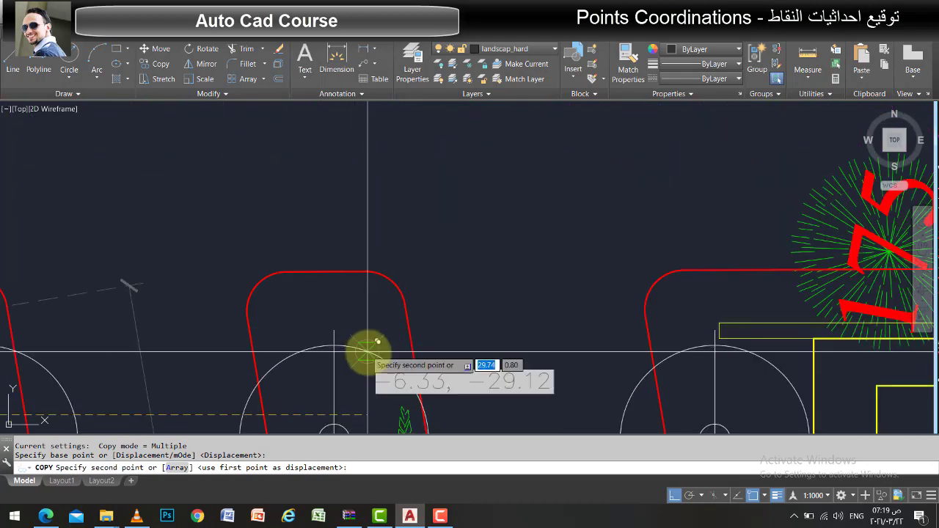
scroll(442, 306, up, 3)
click(433, 284)
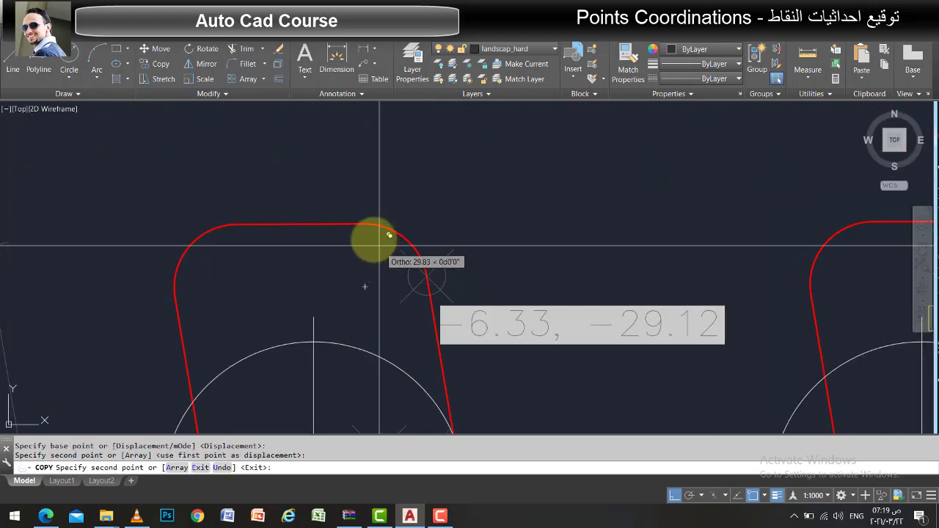
click(367, 223)
key(Return)
Move the upper copied label up, clear of the median, beside its corner marker
click(475, 265)
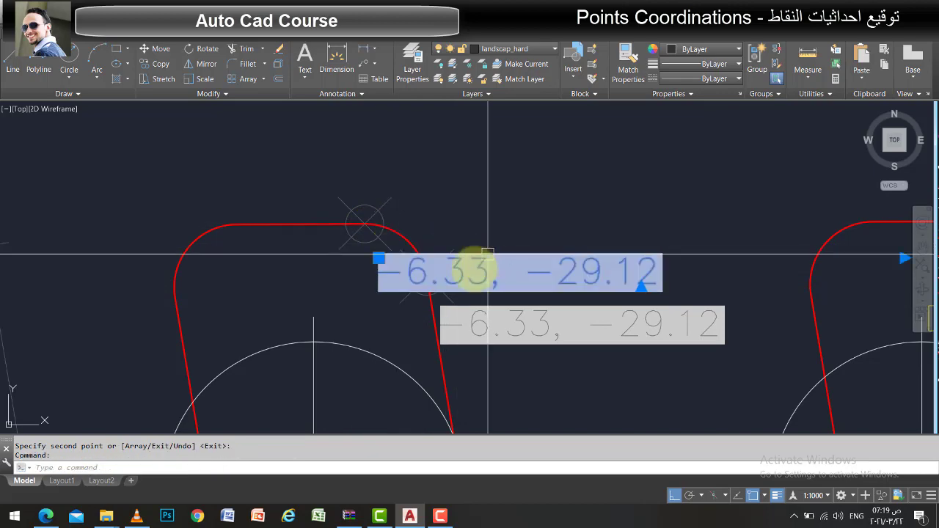
text(m)
key(Return)
click(706, 266)
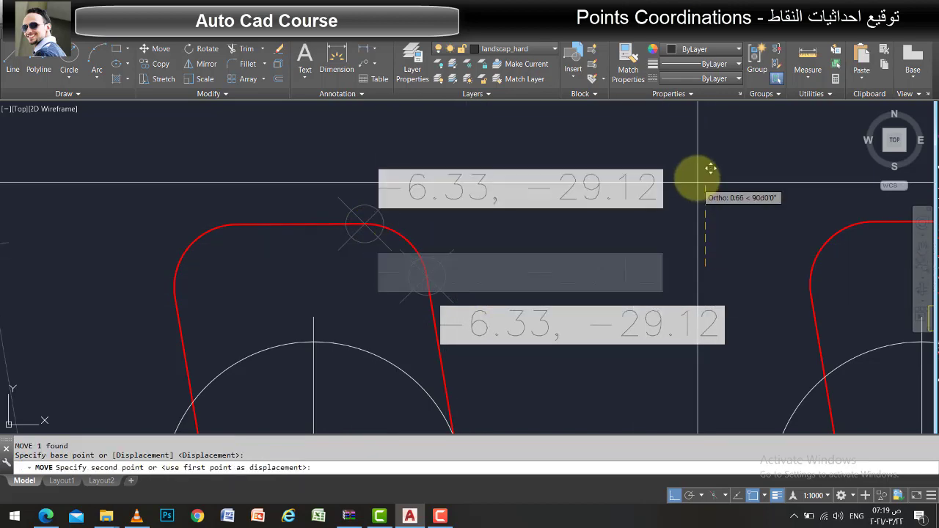
click(698, 165)
scroll(345, 334, down, 2)
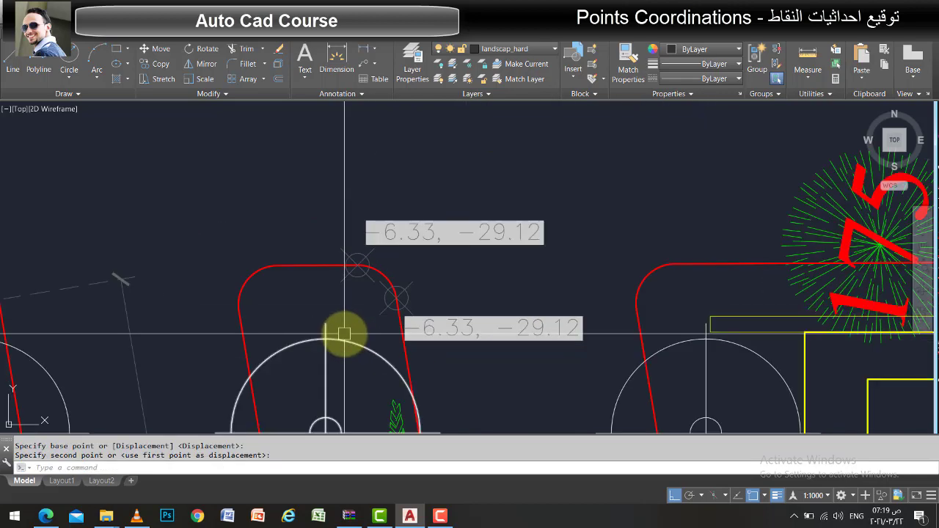
scroll(356, 353, down, 2)
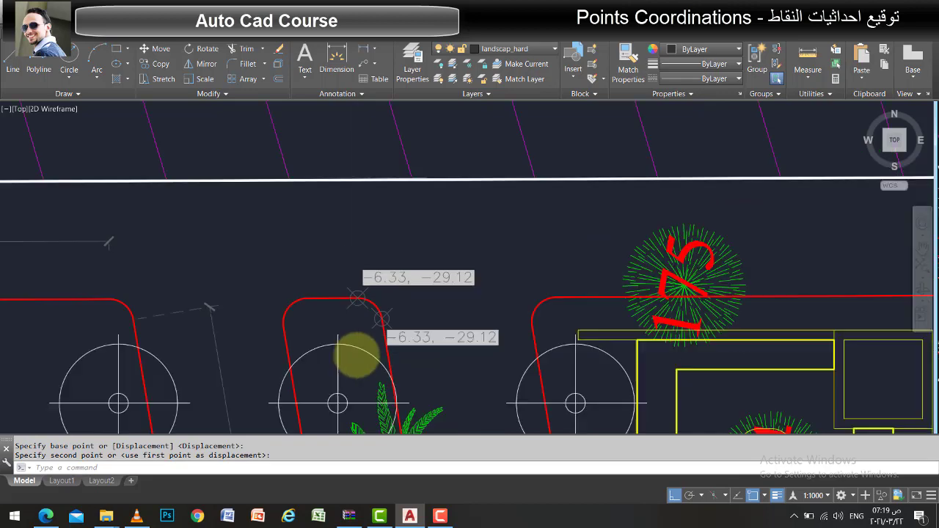
scroll(357, 352, down, 2)
scroll(356, 354, down, 2)
mouse_move(357, 357)
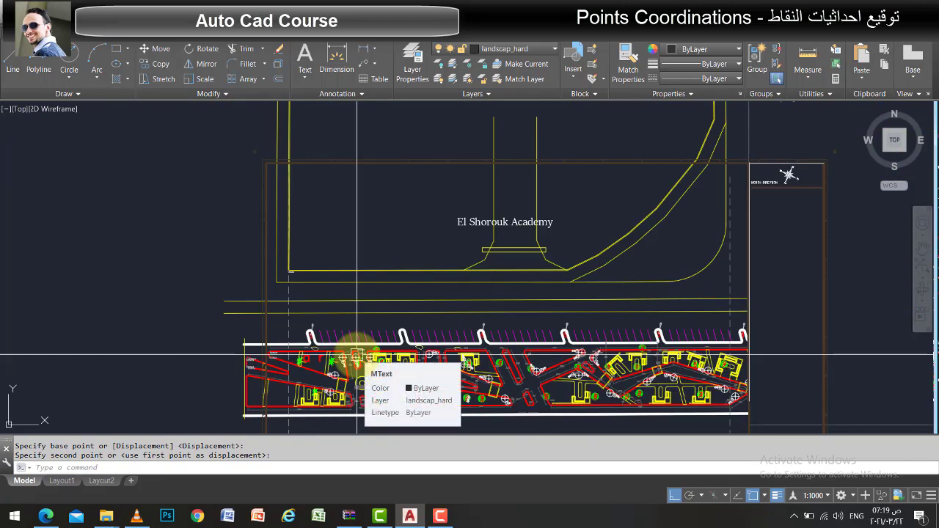
scroll(355, 356, up, 5)
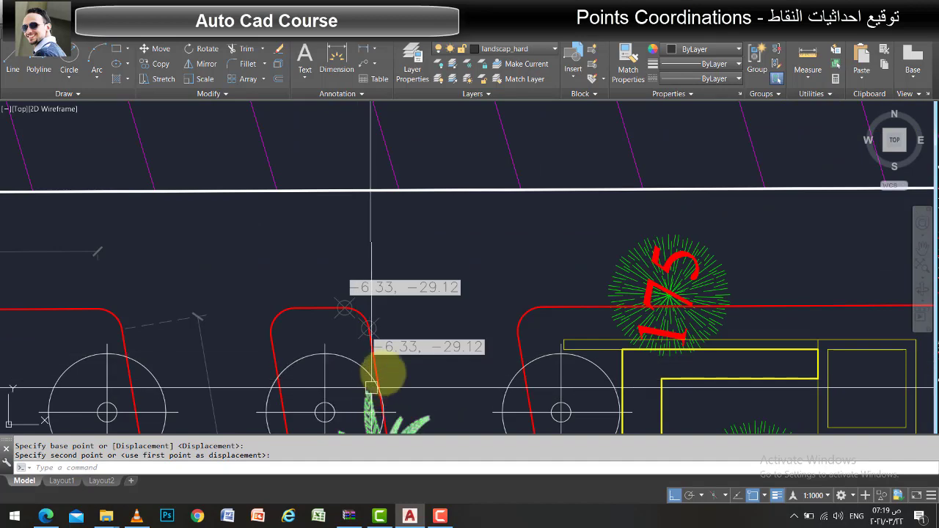
scroll(403, 381, up, 2)
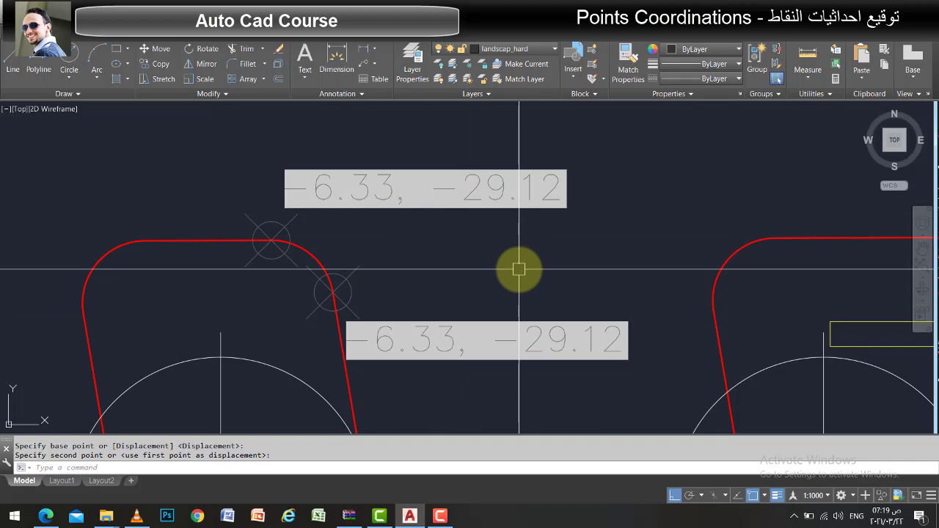
Regenerate the drawing so the copied labels read 23.39, -27.30 and 23.88, -27.71
text(regena)
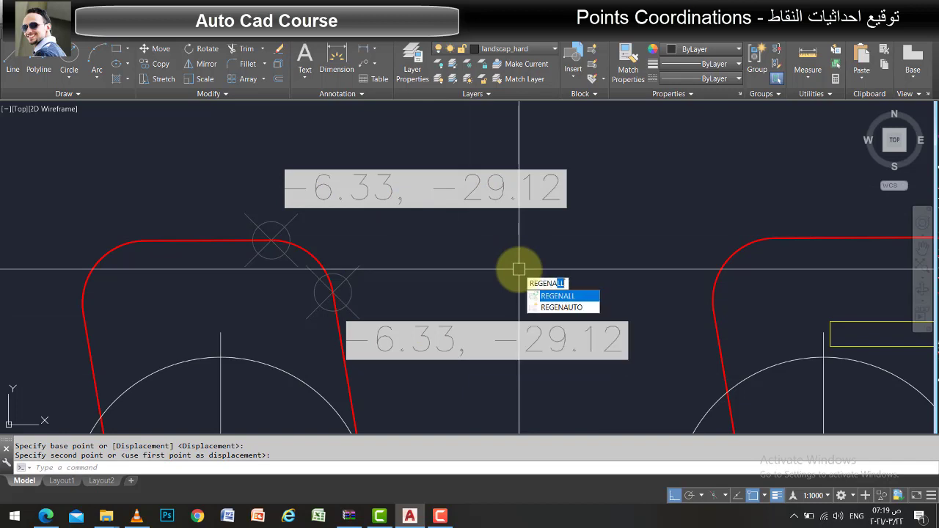
key(Return)
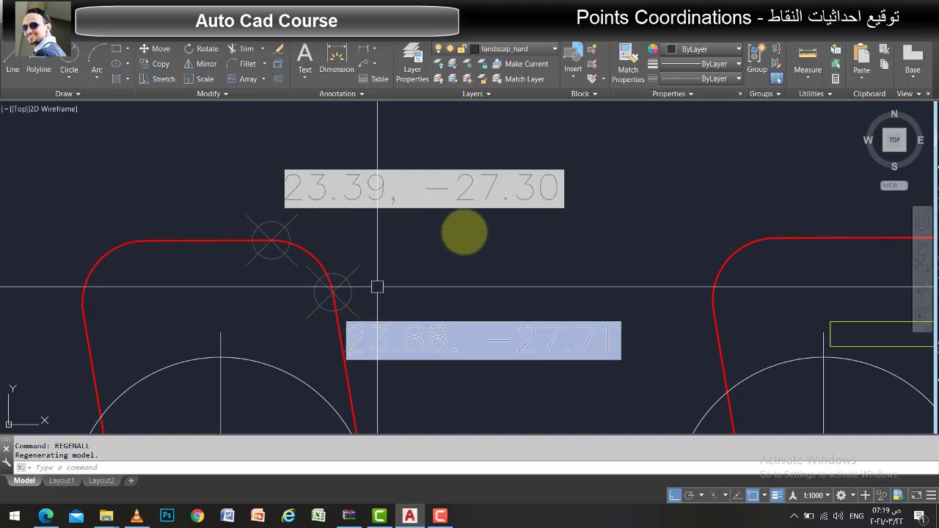
scroll(463, 231, down, 5)
scroll(440, 269, up, 5)
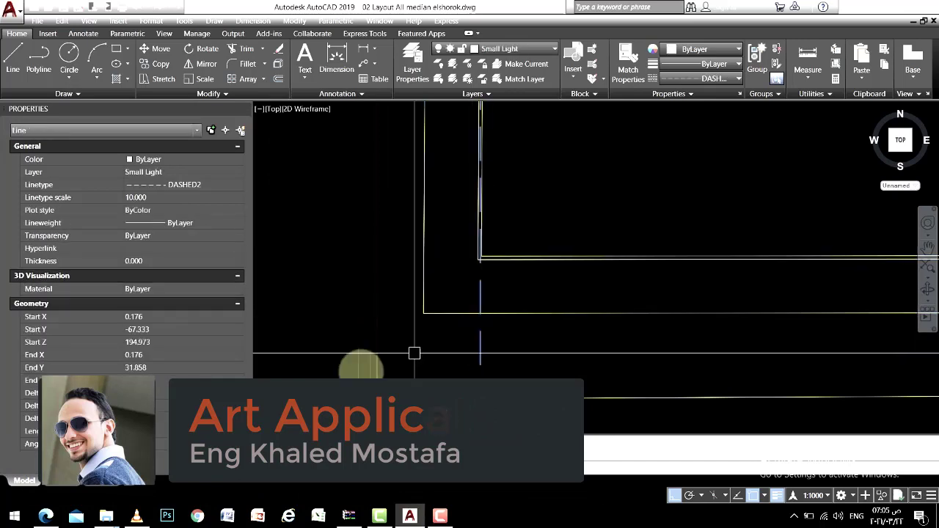
Define a UCS with a new origin and X-axis direction at the median corner
click(416, 302)
right_click(416, 303)
key(Escape)
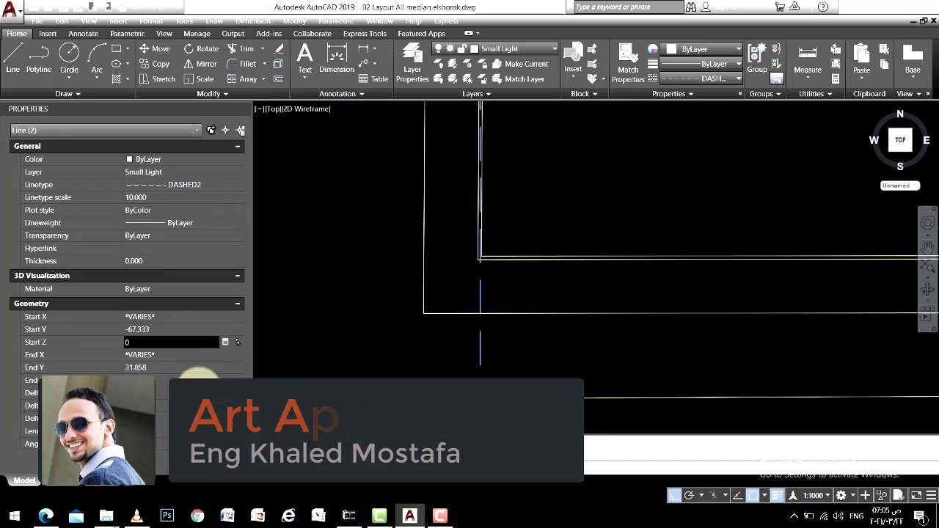
key(Escape)
text(ucs)
key(Return)
click(585, 208)
click(539, 151)
key(Return)
key(F2)
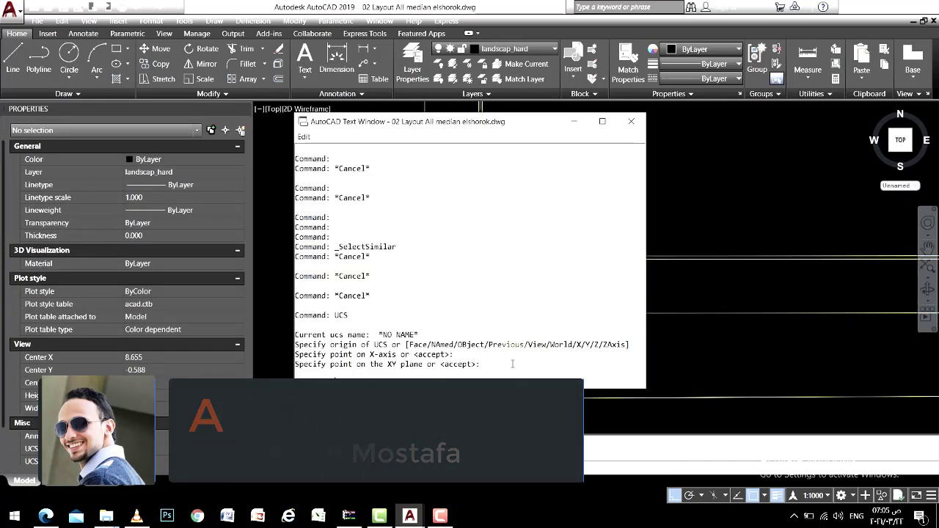
key(F2)
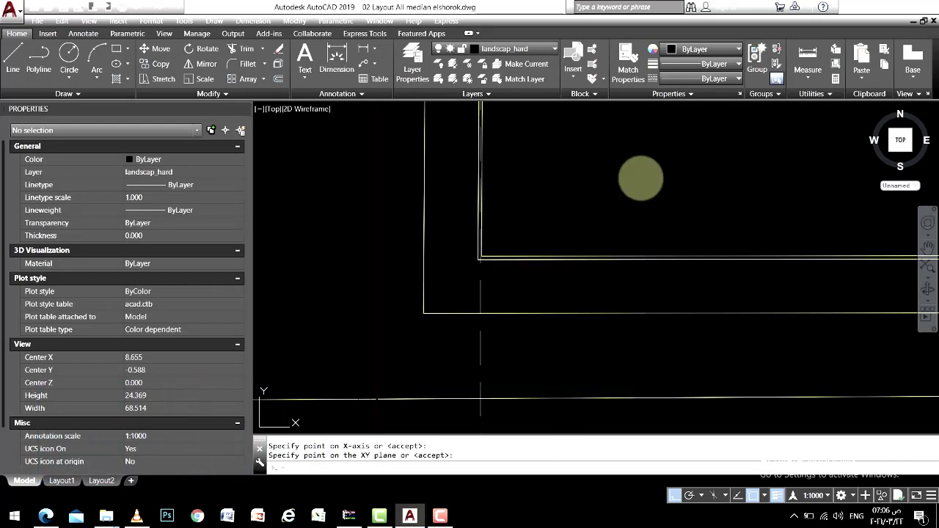
Reset the UCS to World and close the Properties palette
text(ucs)
key(Return)
text(w)
key(Return)
scroll(548, 298, down, 2)
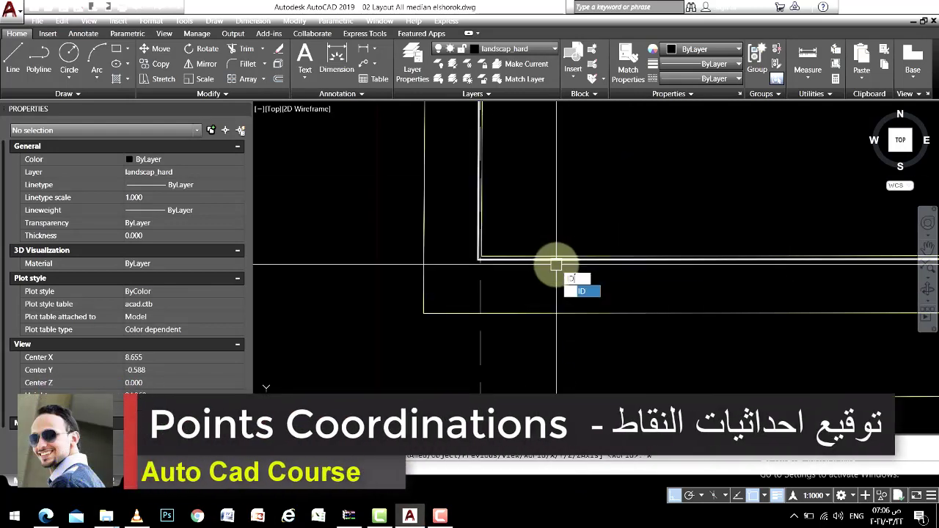
scroll(511, 305, down, 2)
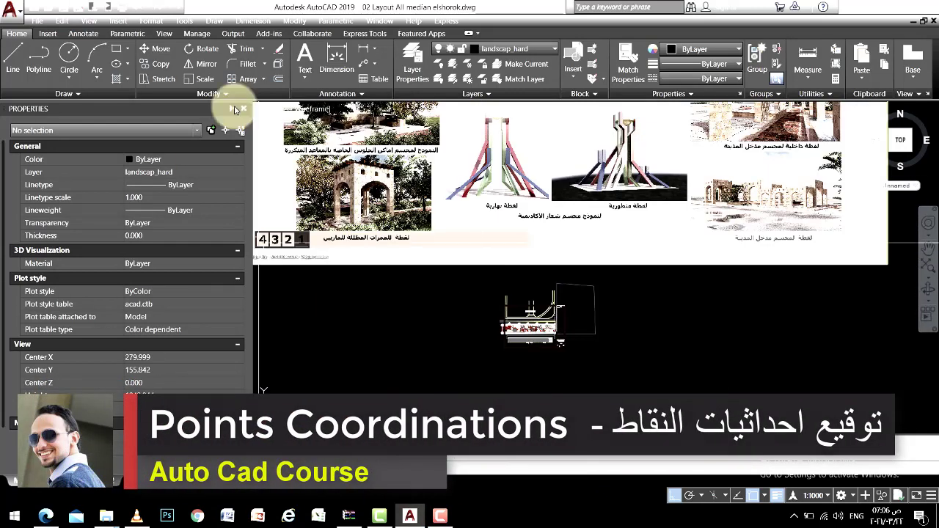
click(237, 107)
scroll(365, 230, up, 5)
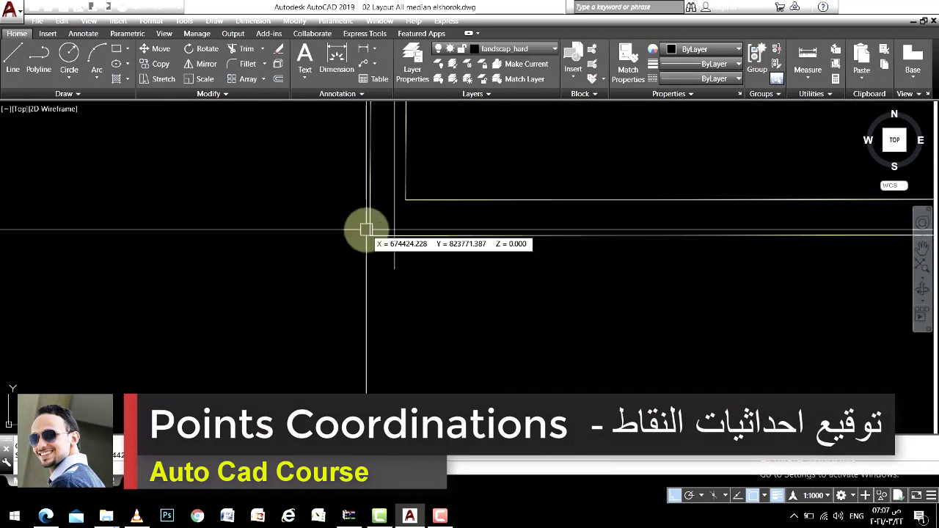